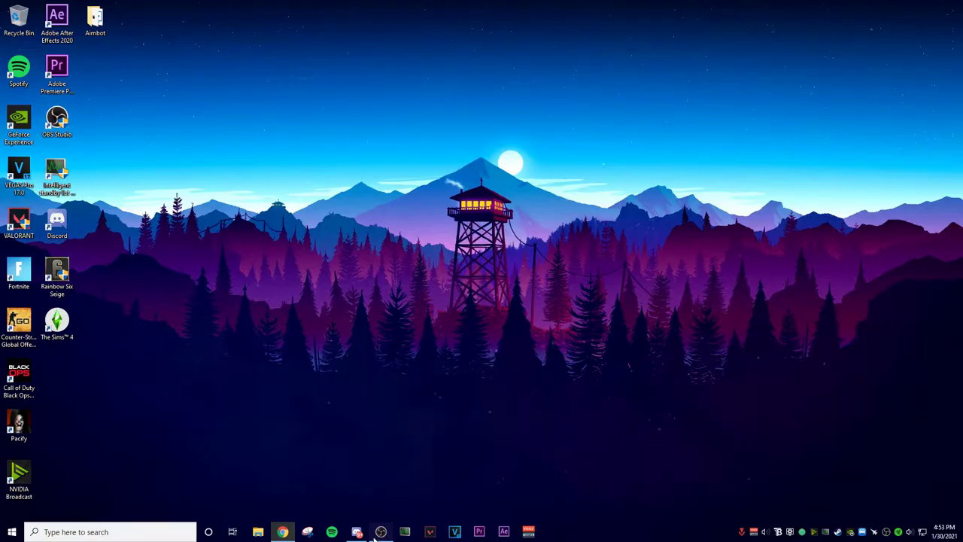
Launch OBS Studio from the taskbar, bringing up its empty New scene.
click(381, 532)
click(871, 492)
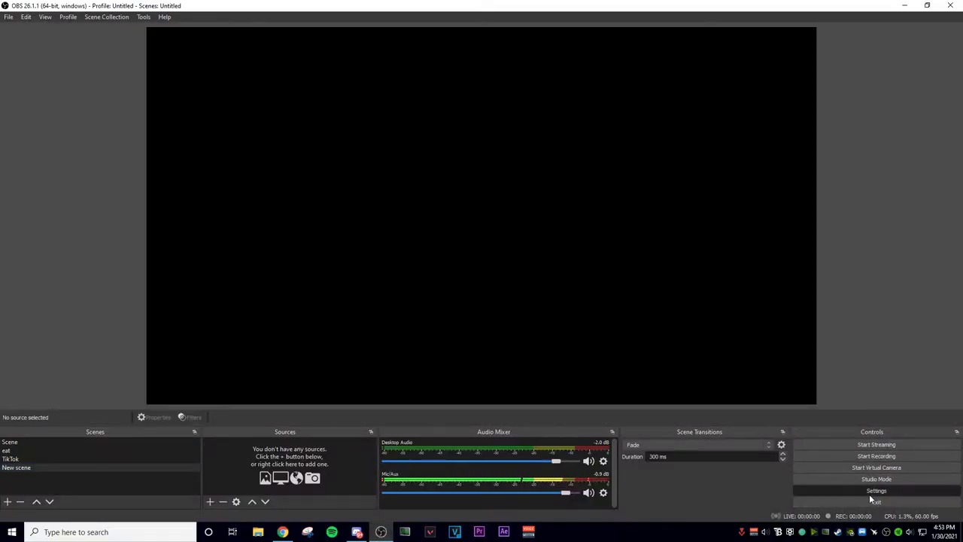
click(250, 199)
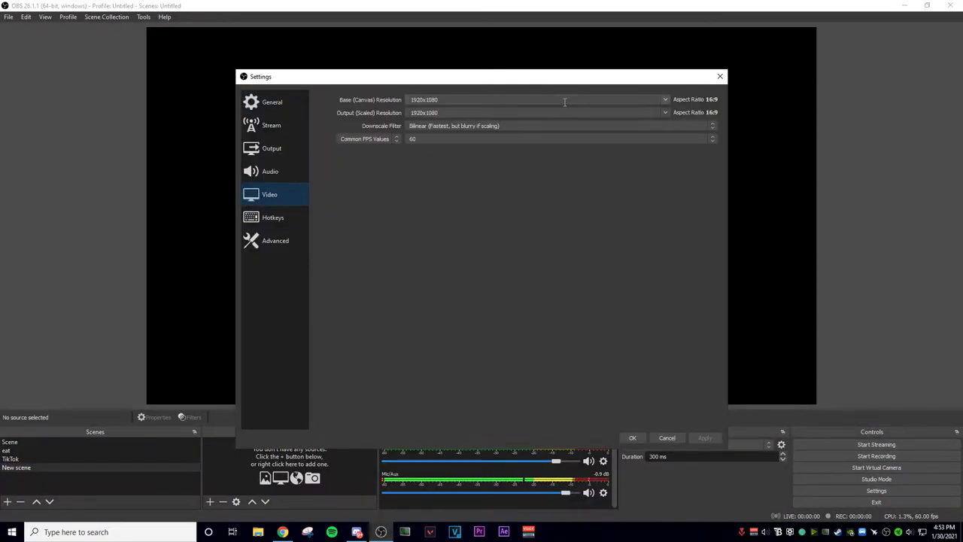
click(663, 100)
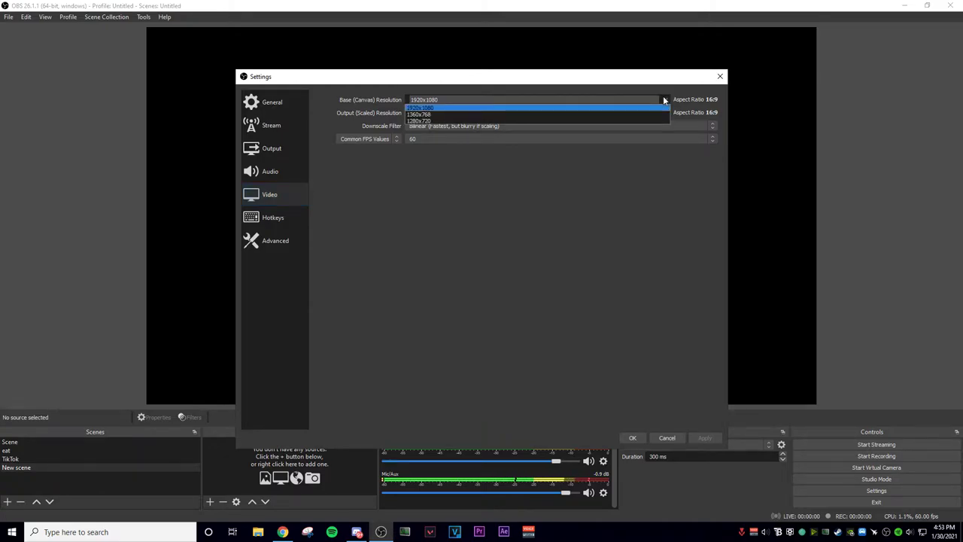
click(659, 99)
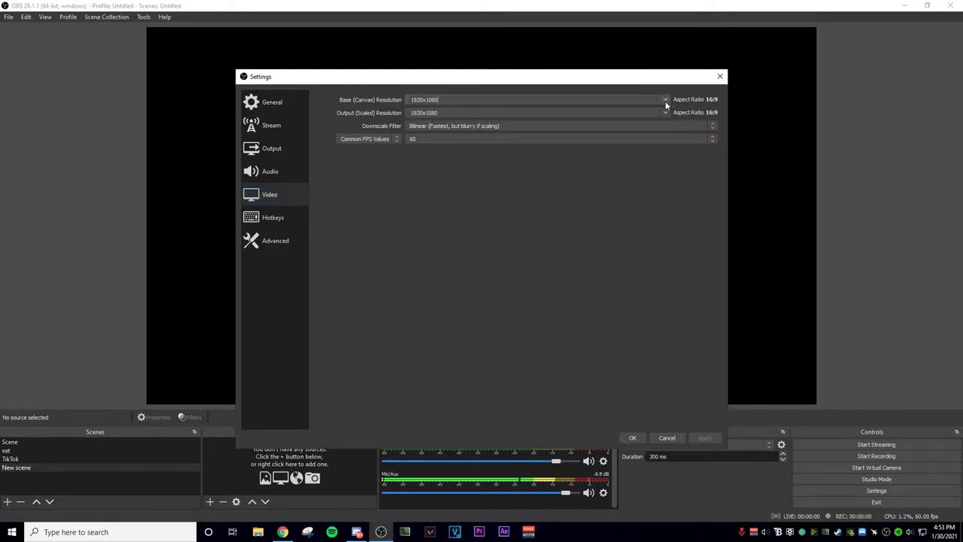
click(660, 116)
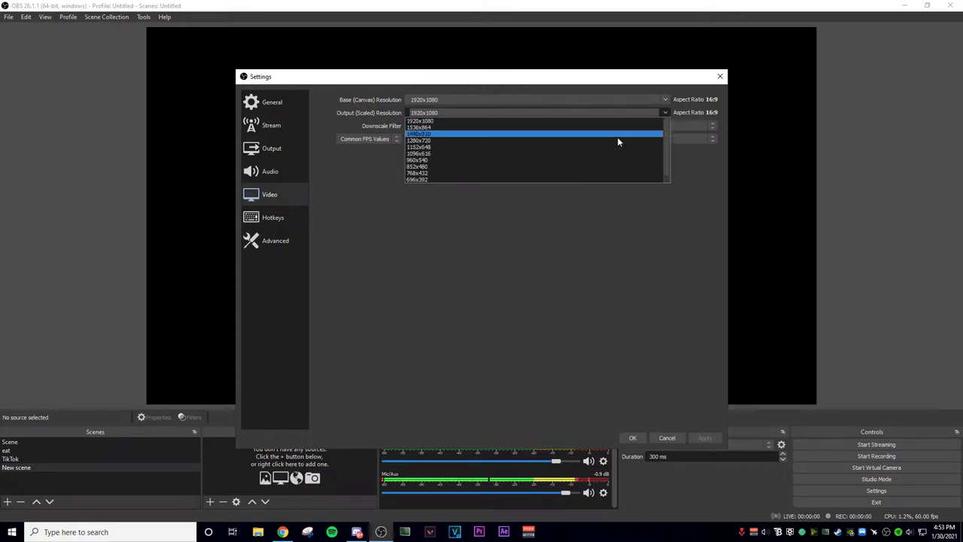
click(669, 110)
click(297, 104)
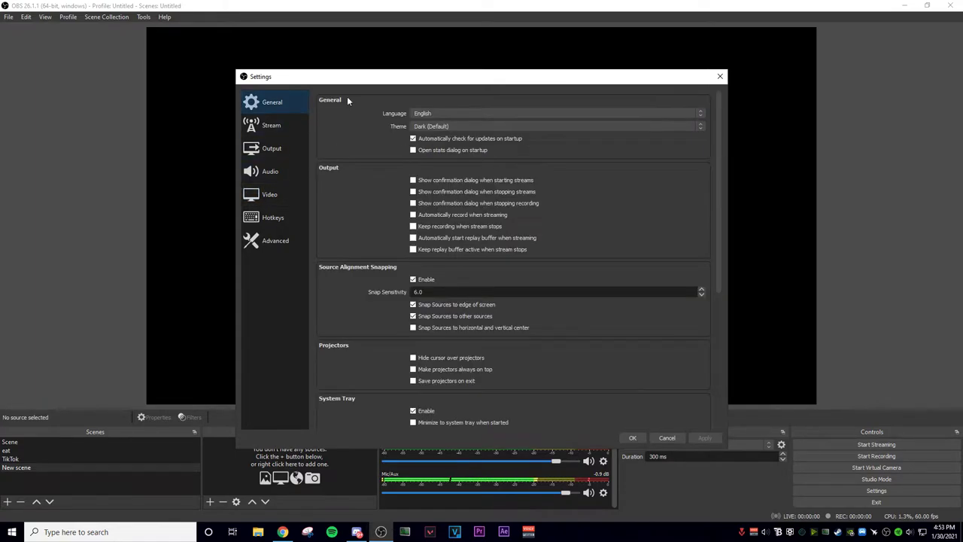
click(720, 77)
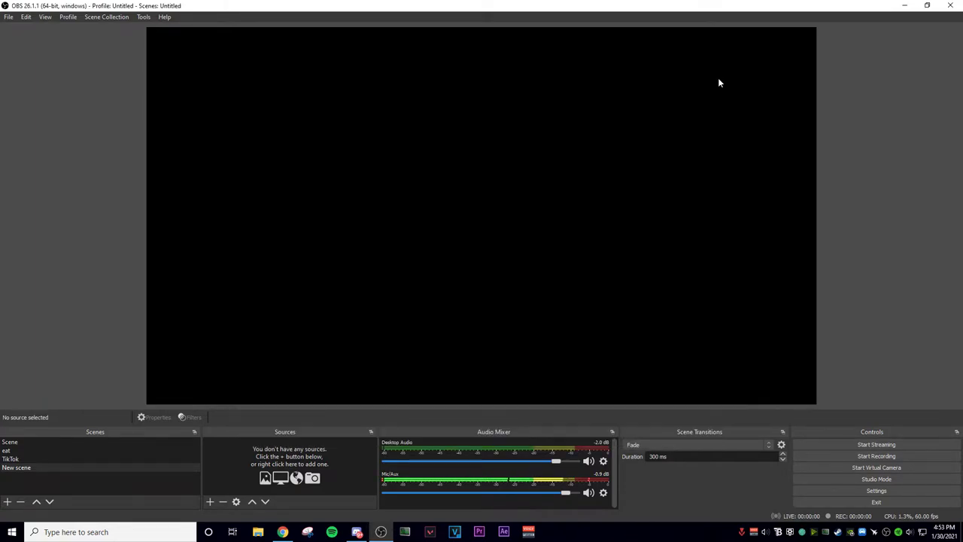
Add a Game Capture source named 'Call of duty' to the scene.
click(211, 501)
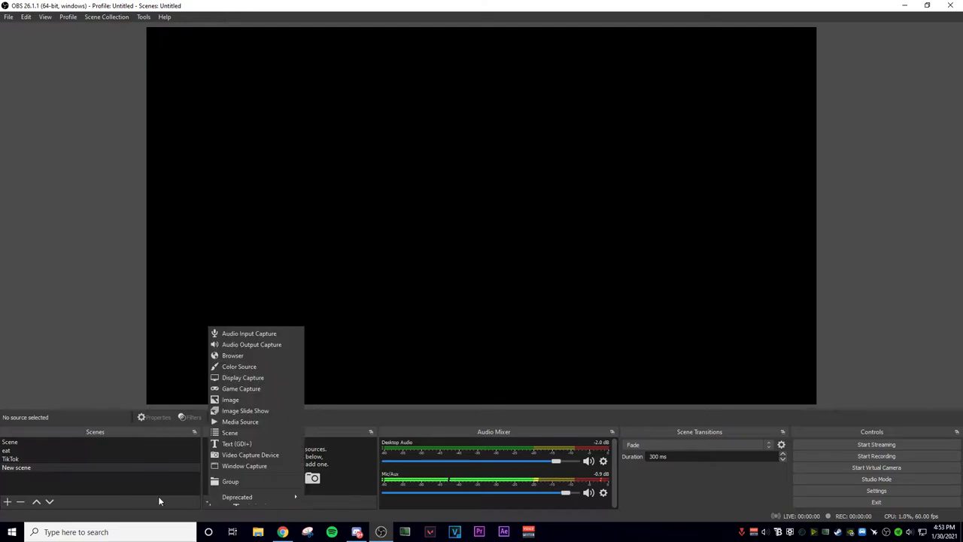
click(67, 469)
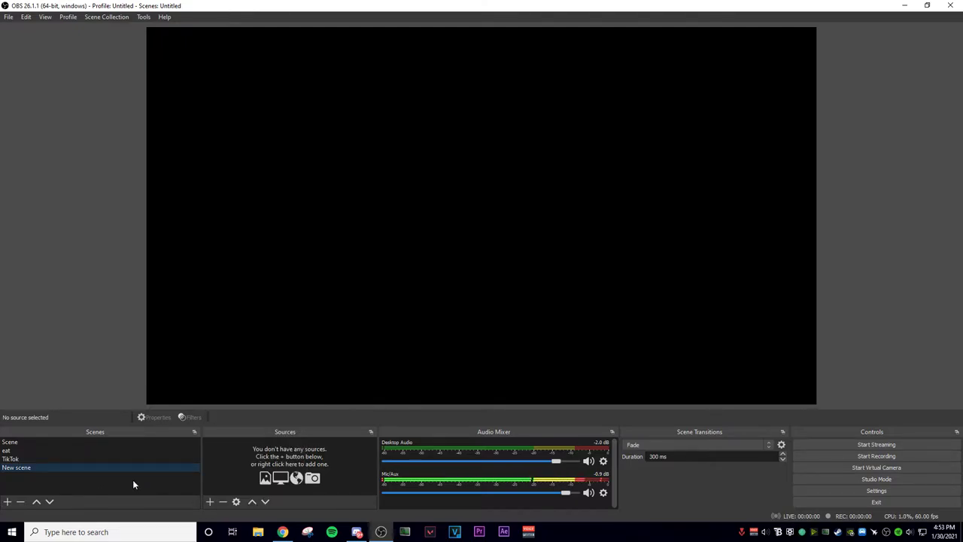
click(212, 501)
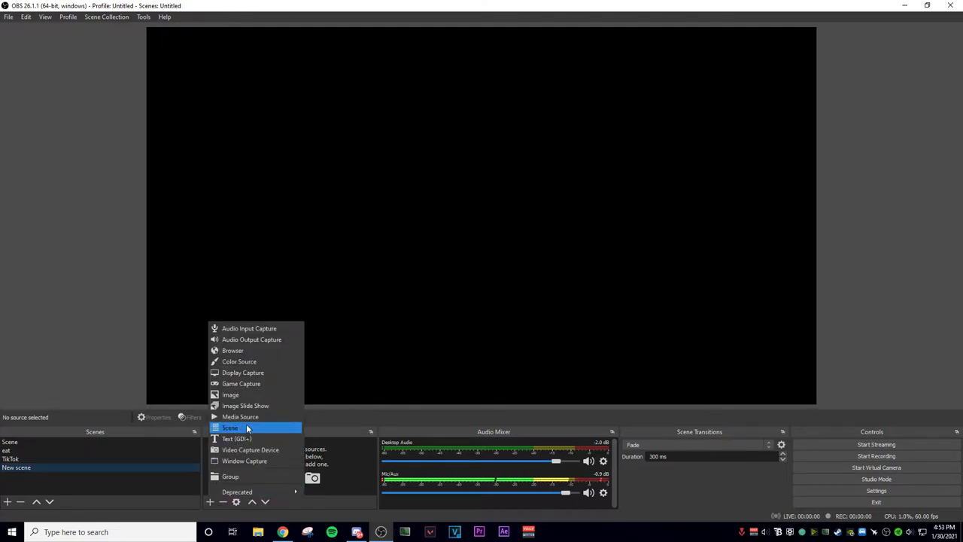
click(264, 383)
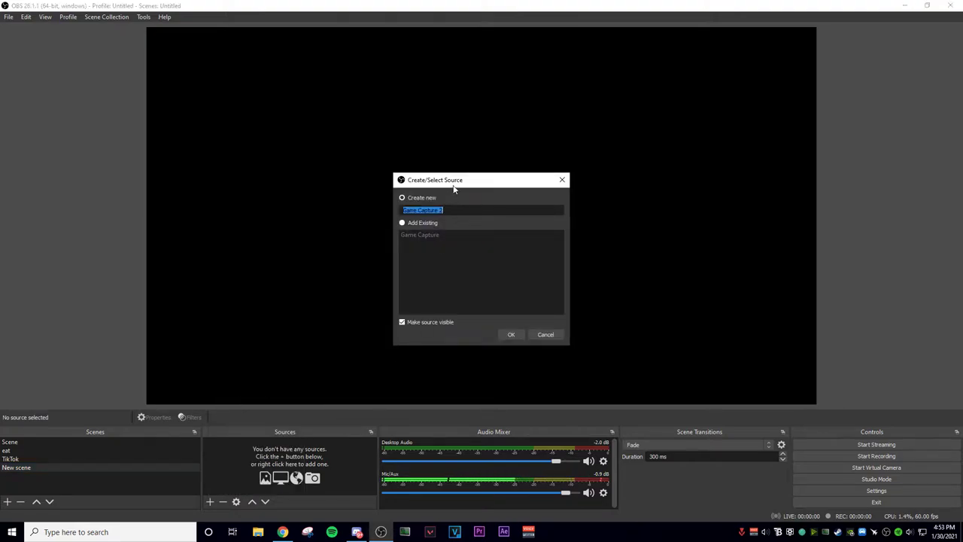
text(F)
click(516, 338)
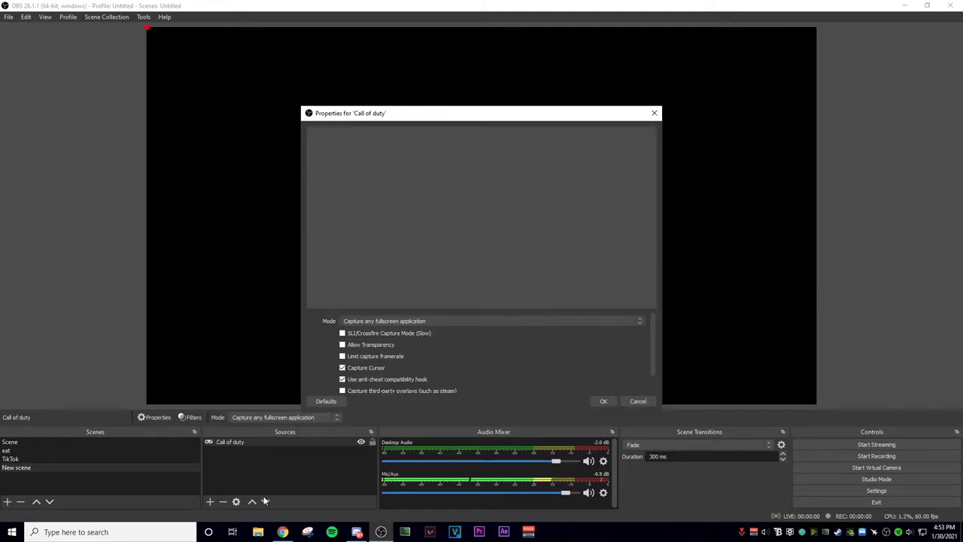
Keep the Call of duty mode on 'Capture any fullscreen application' and confirm its properties.
scroll(329, 323, down, 1)
scroll(329, 322, up, 1)
click(345, 321)
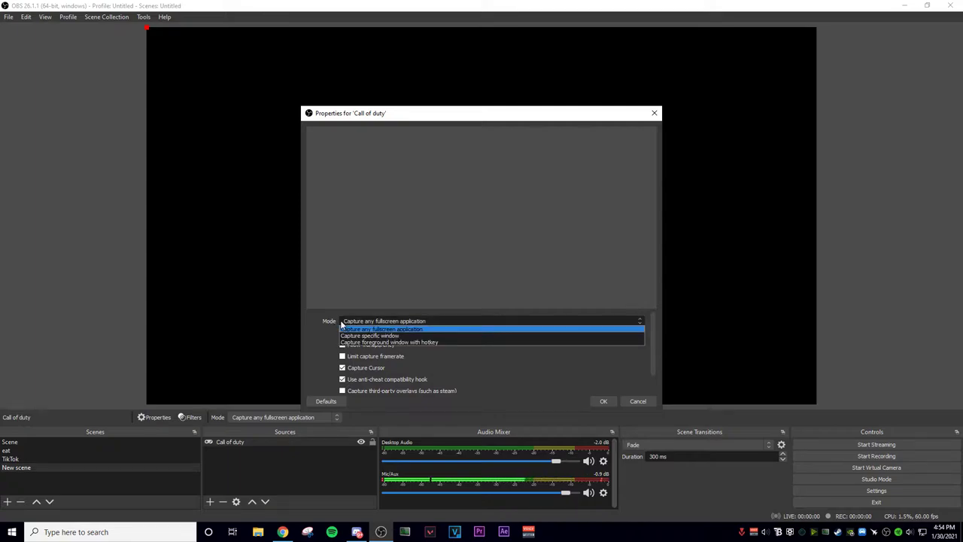
click(380, 329)
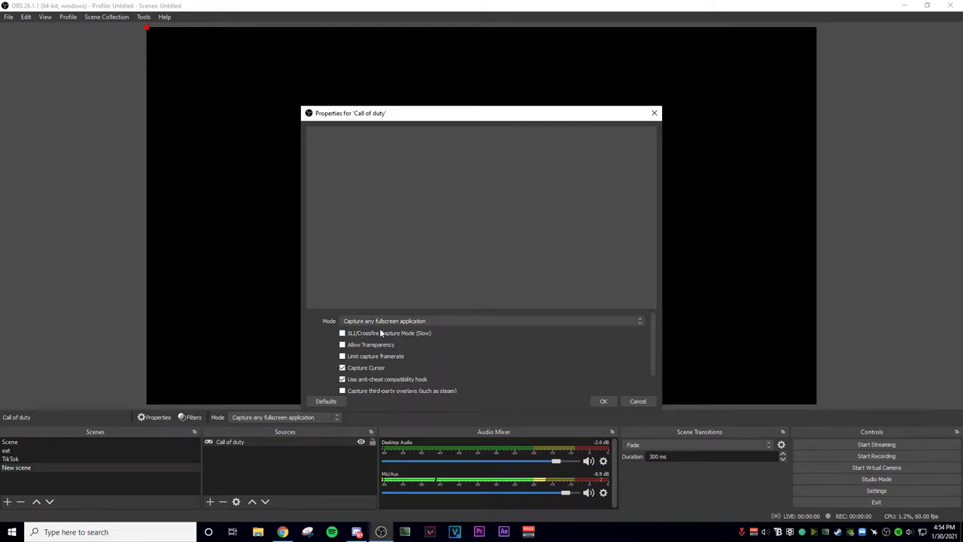
click(894, 6)
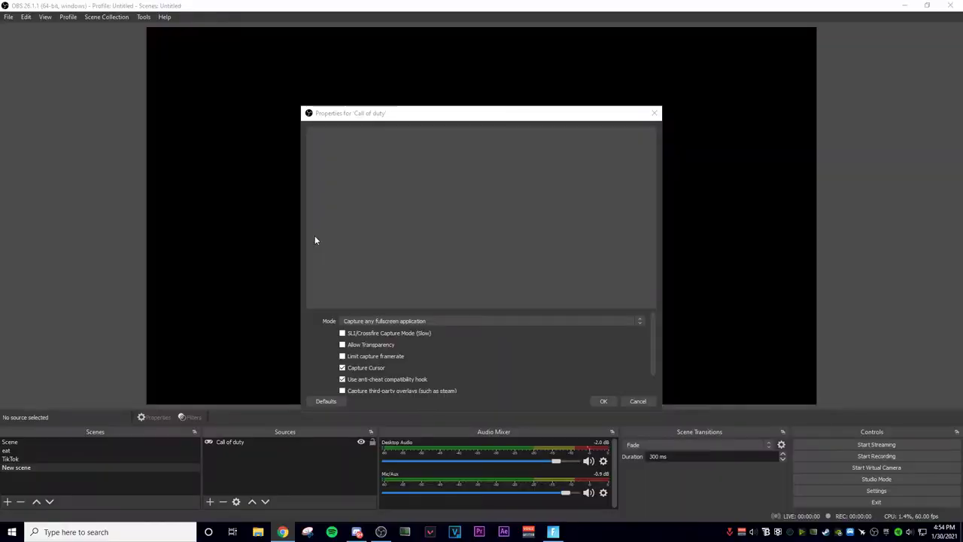
click(315, 240)
click(408, 320)
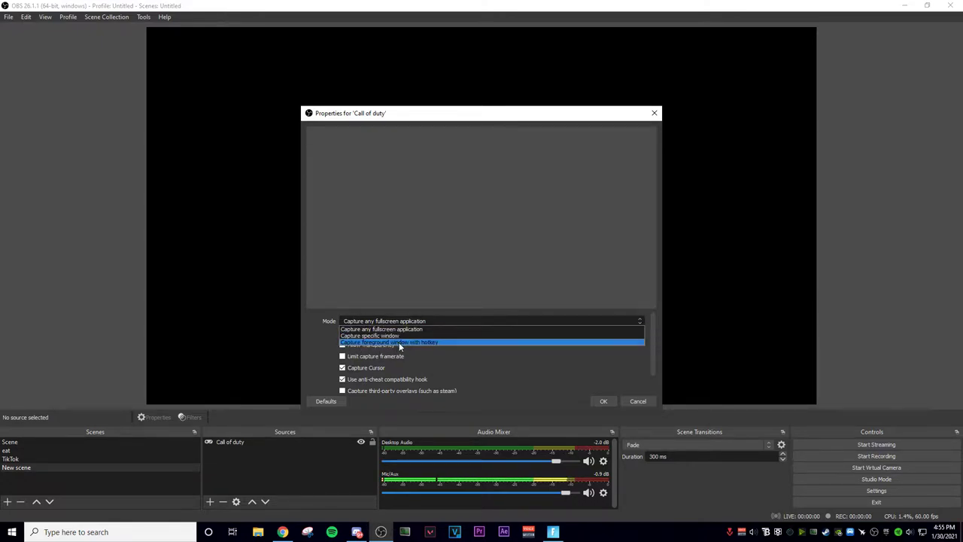
click(403, 330)
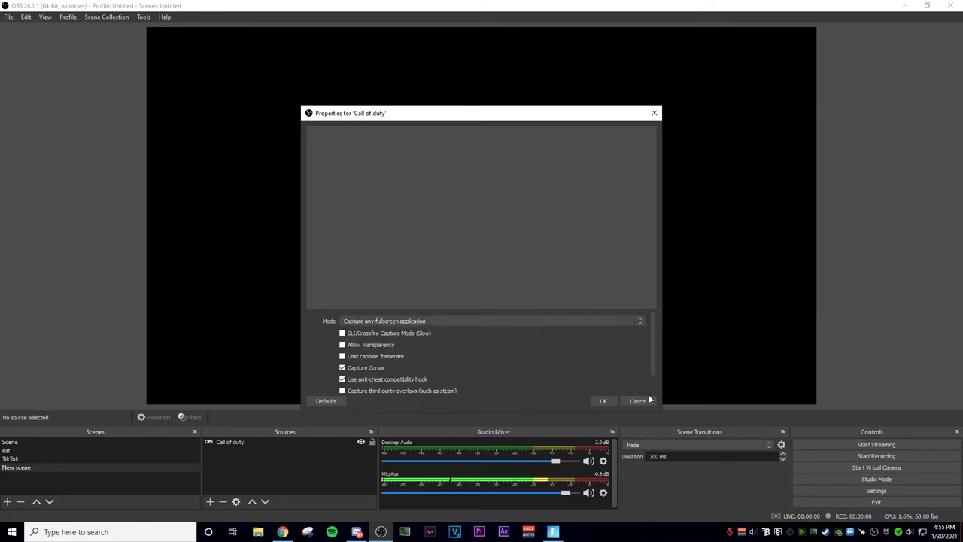
click(605, 401)
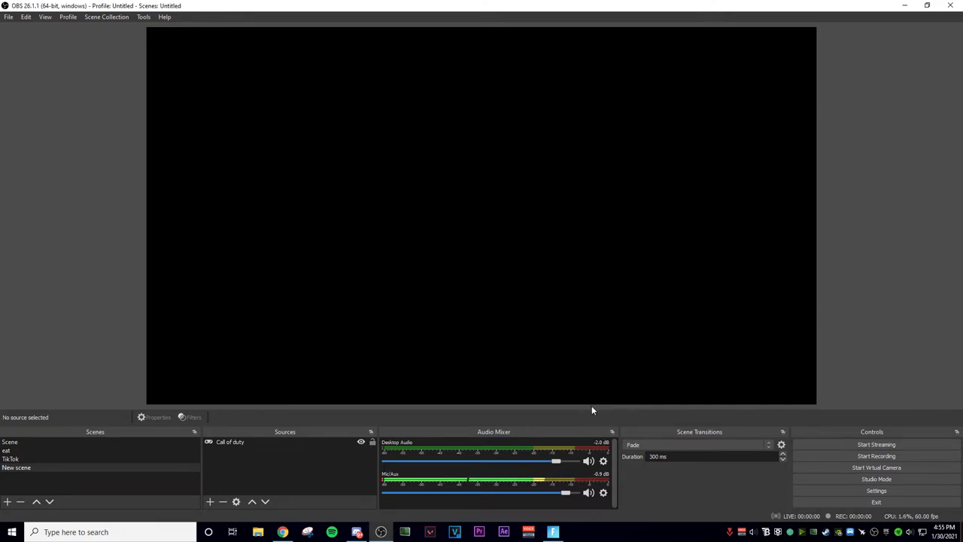
click(558, 532)
click(865, 517)
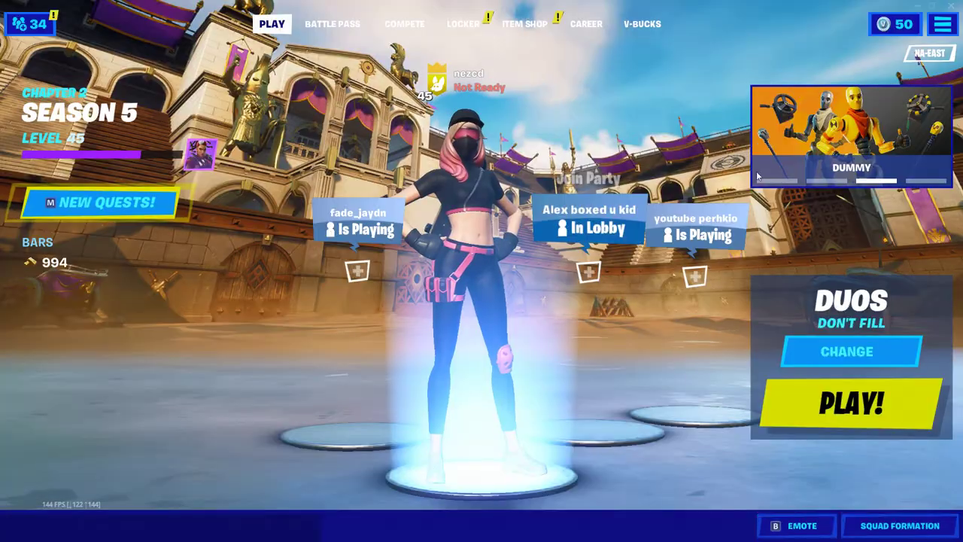
key(alt+Tab)
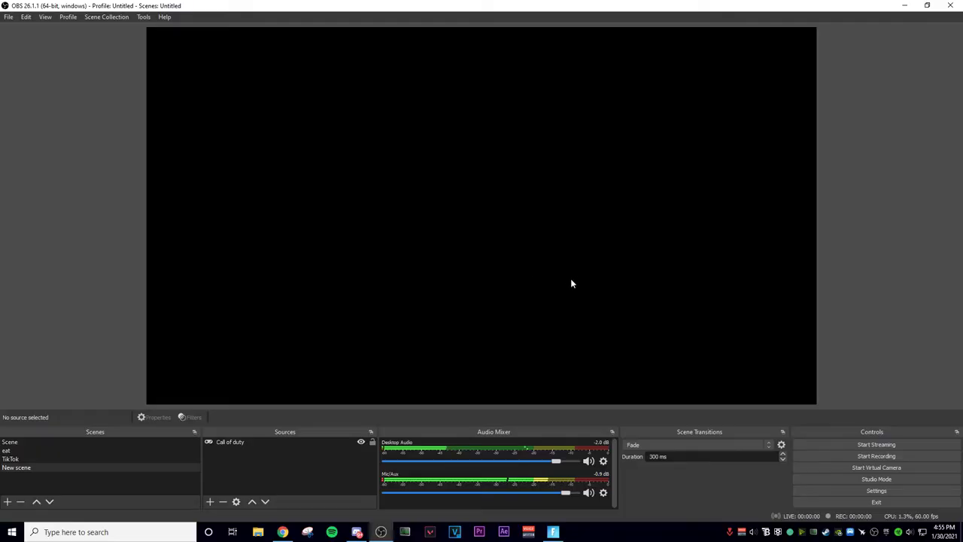
click(264, 442)
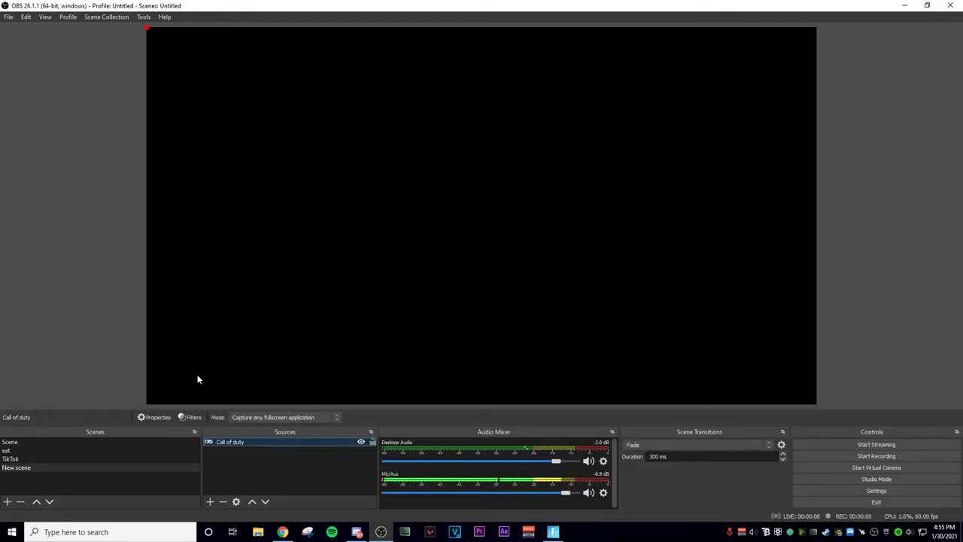
key(alt+Tab)
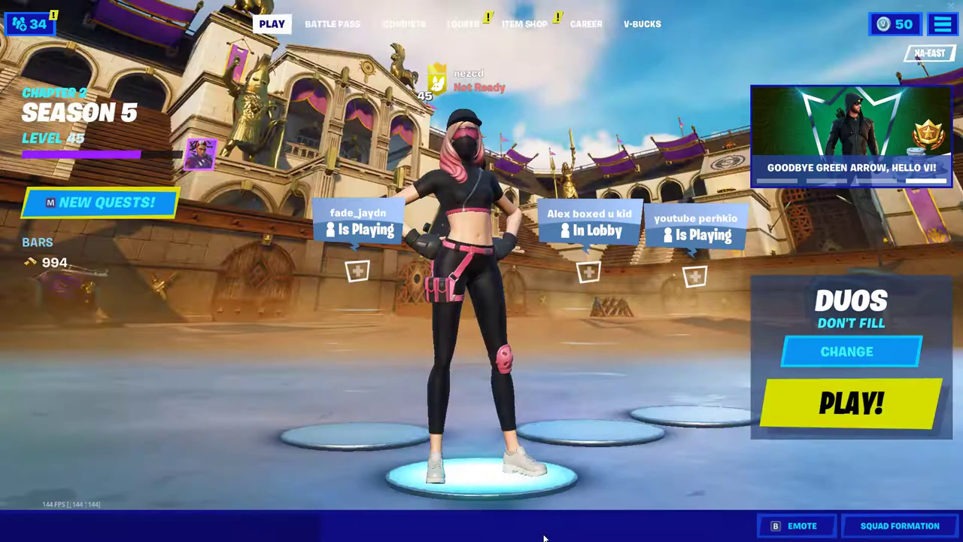
key(Escape)
click(820, 48)
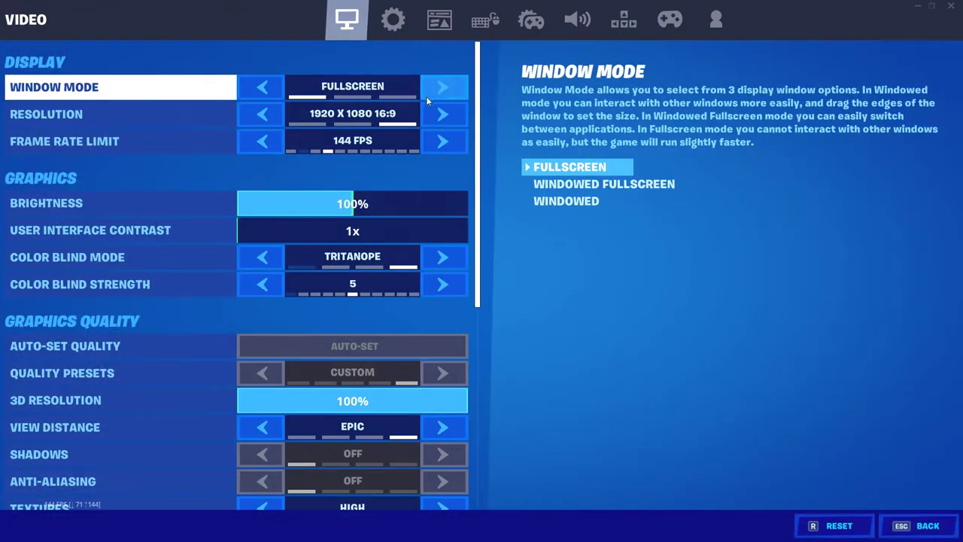
key(alt+Tab)
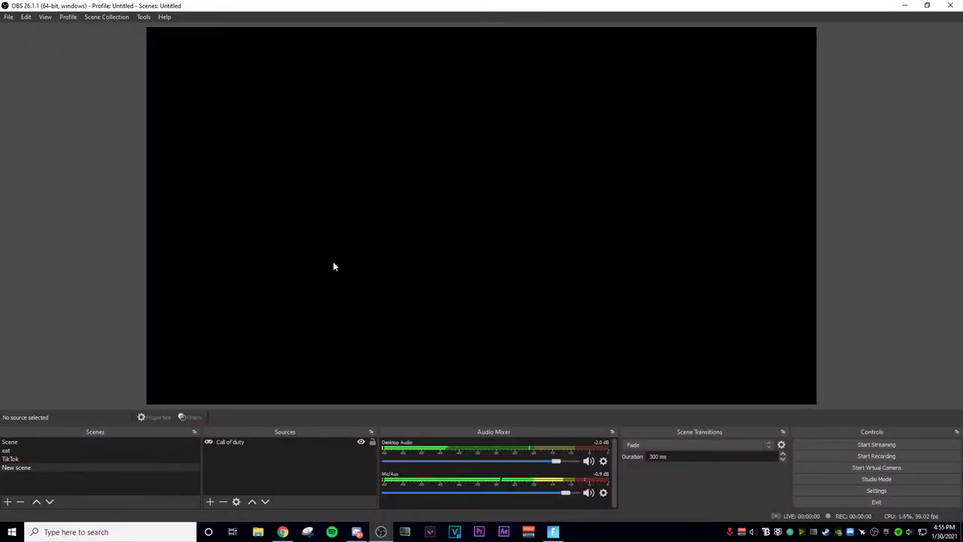
Switch the Call of duty source to capture the specific Fortnite window.
right_click(268, 441)
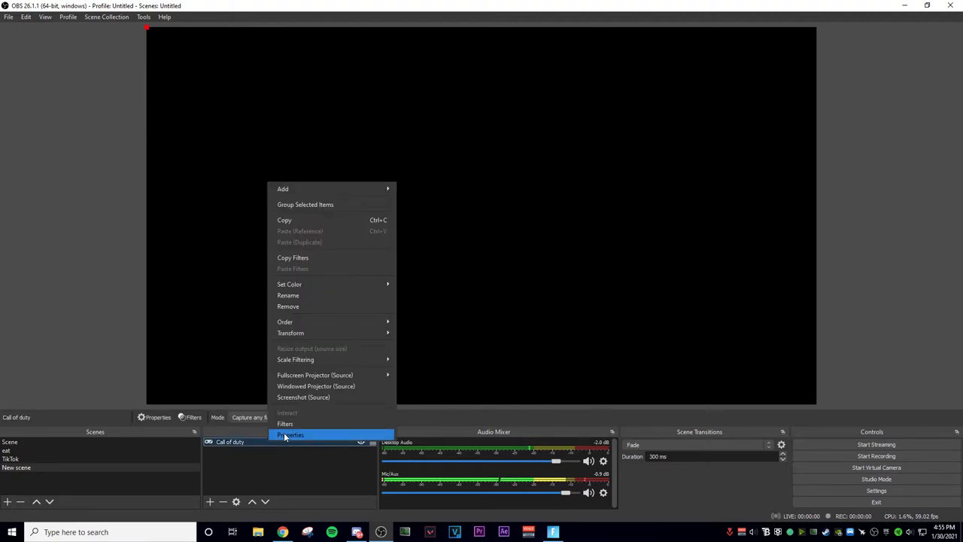
click(283, 432)
click(434, 321)
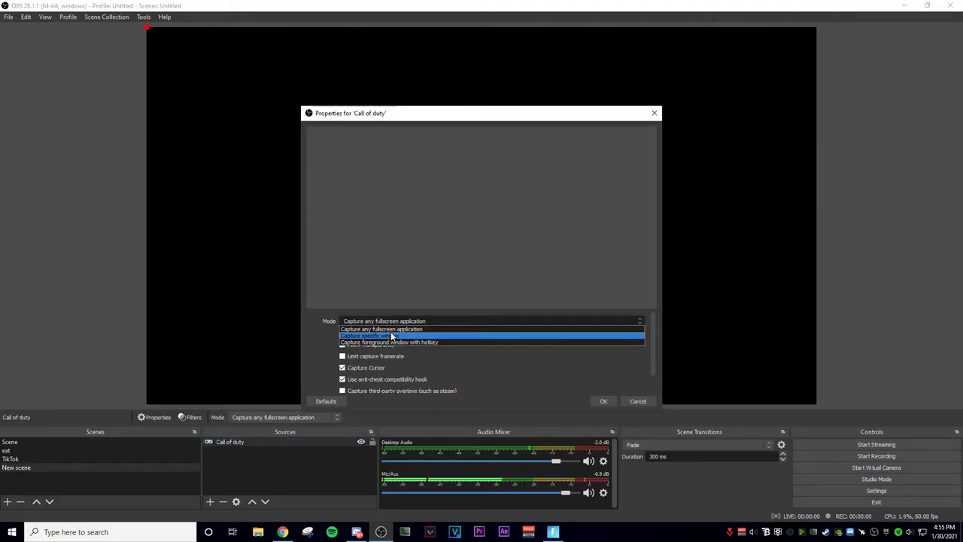
click(389, 319)
click(438, 321)
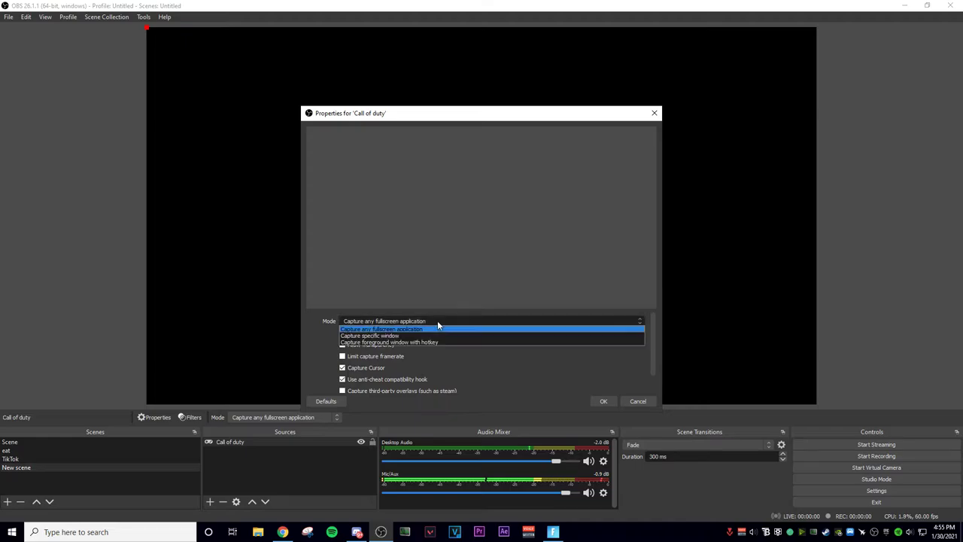
click(437, 334)
click(434, 315)
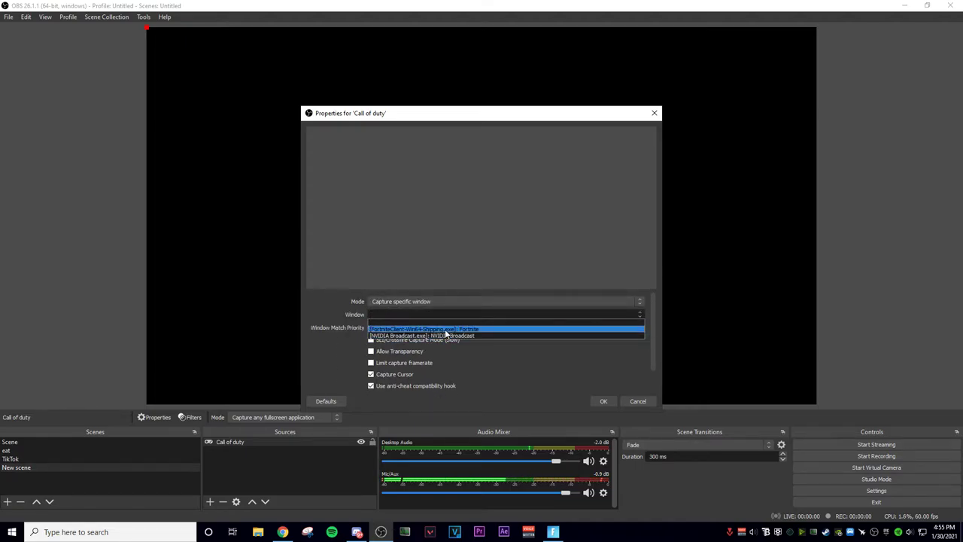
click(445, 329)
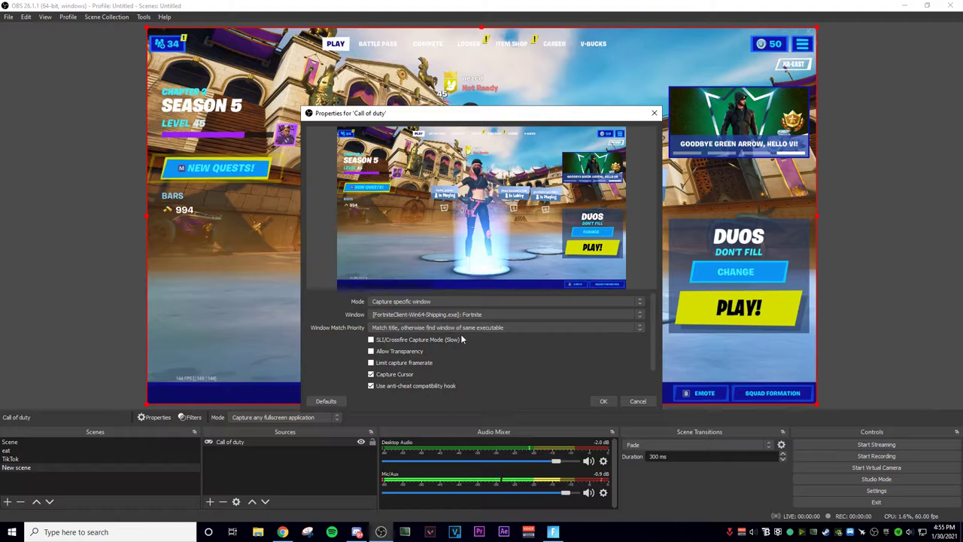
click(602, 401)
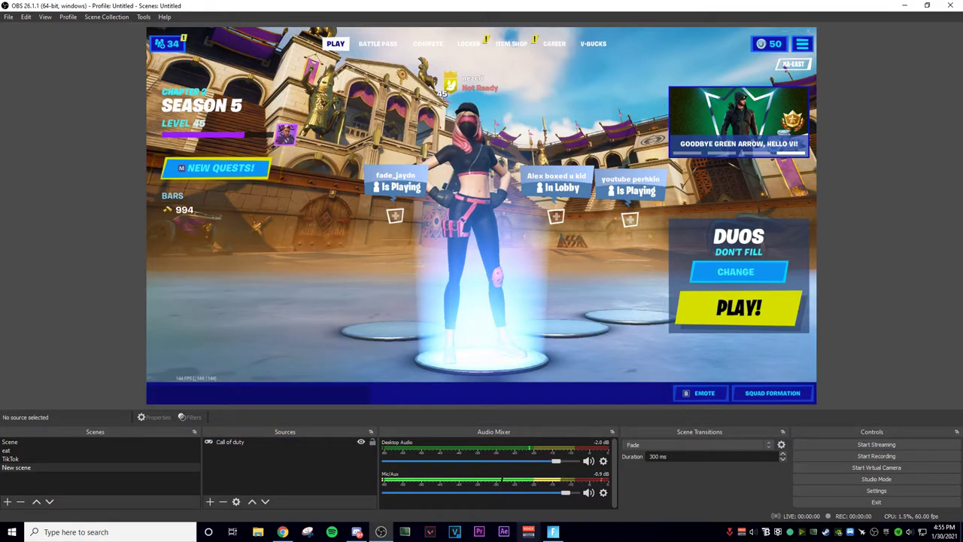
Check the Fortnite lobby in the game, then return to OBS Studio.
click(528, 532)
key(Escape)
scroll(7, 291, down, 5)
key(Escape)
key(alt+Tab)
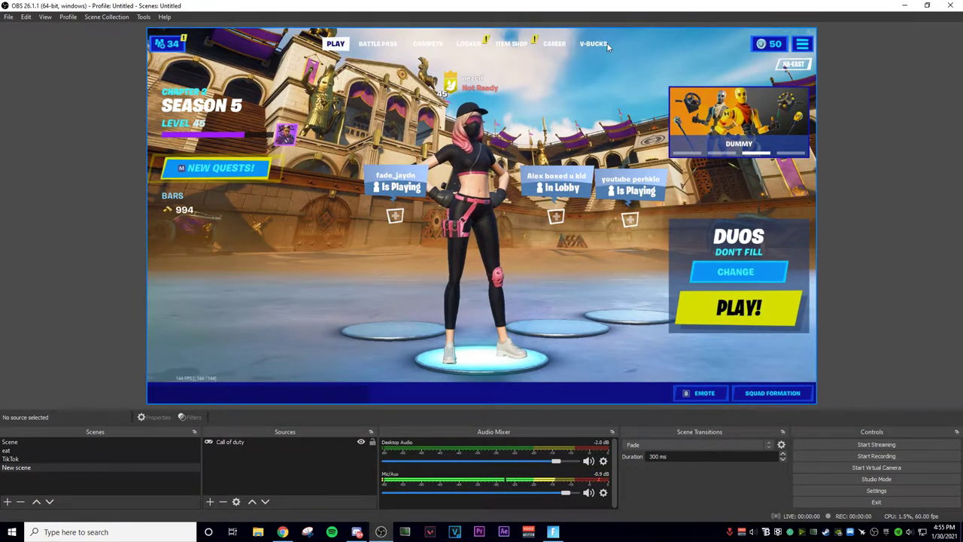
Add a Display Capture 3 source capturing Display 1 at 1920x1080.
right_click(247, 463)
mouse_move(262, 473)
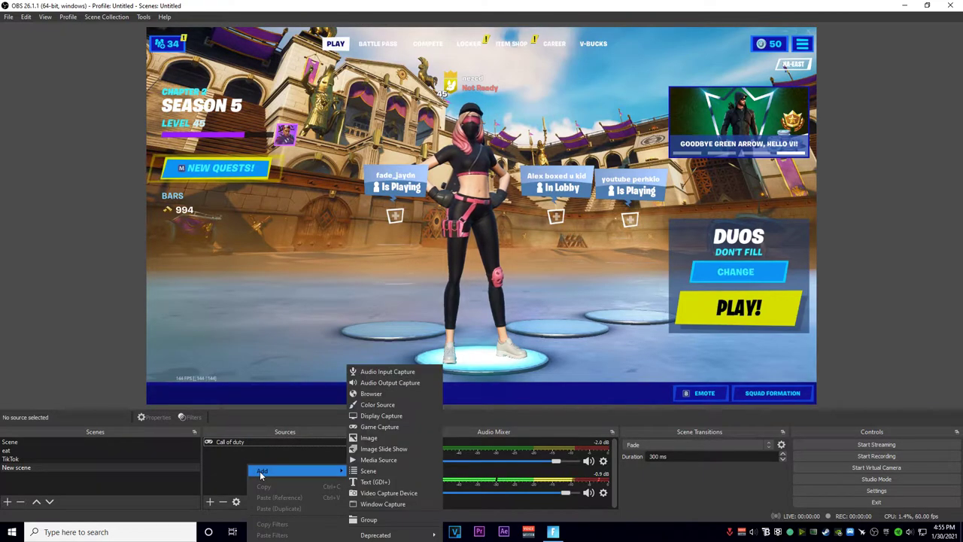
click(385, 416)
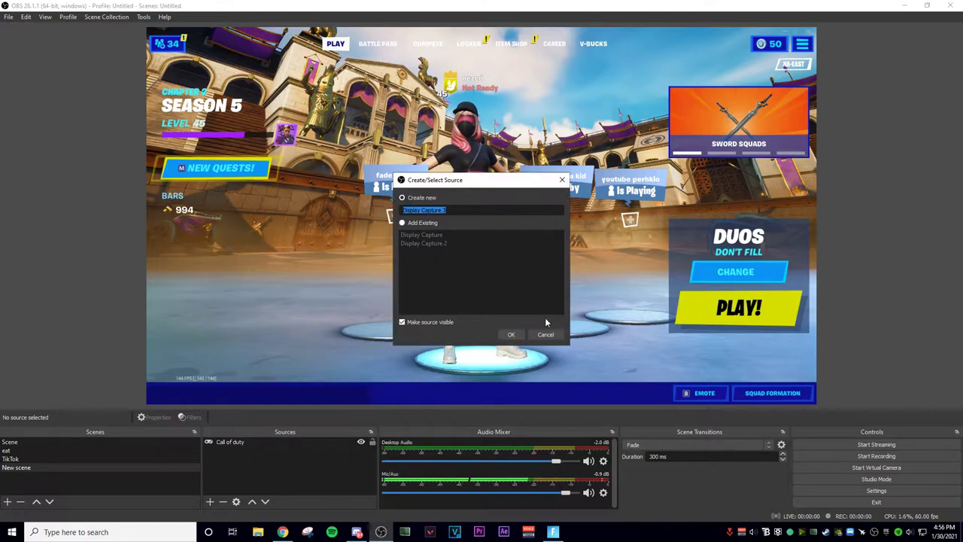
click(511, 334)
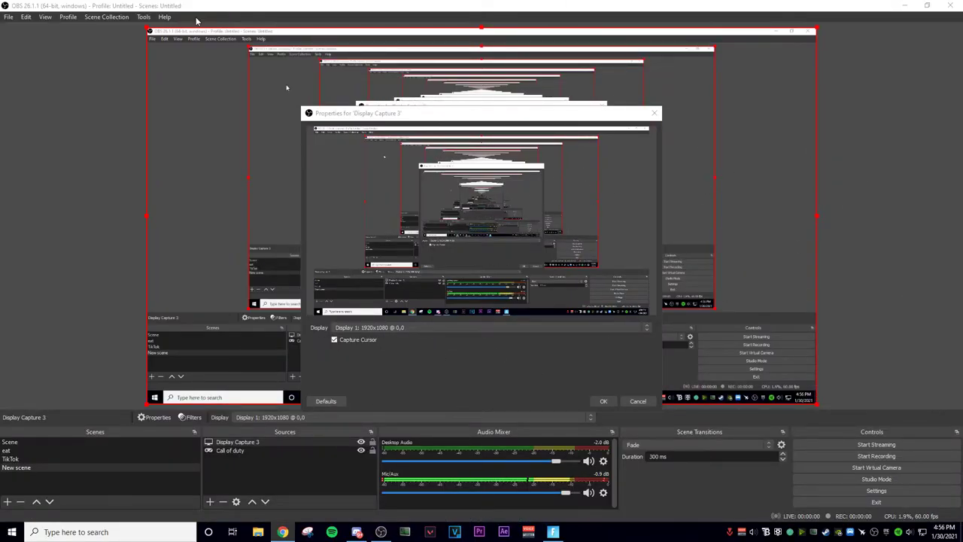
click(394, 328)
click(395, 338)
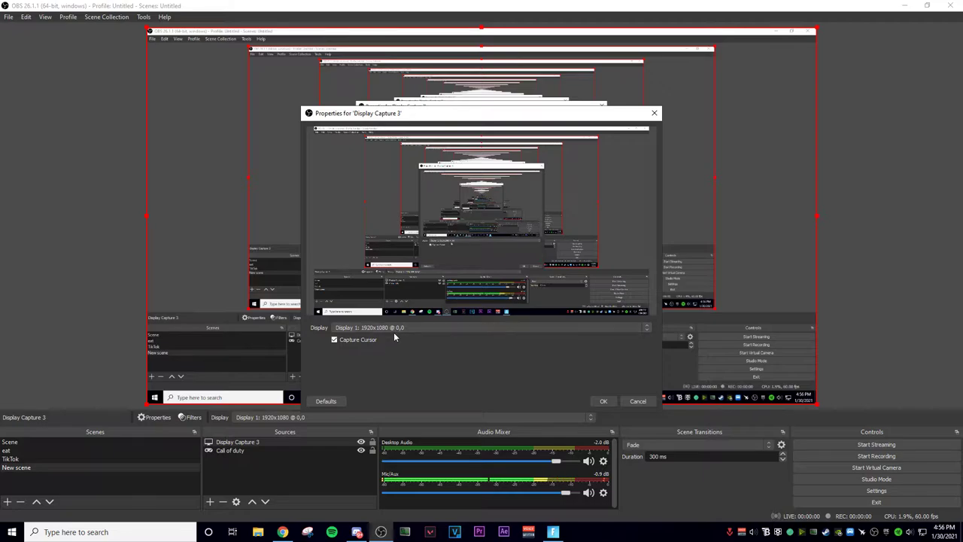
click(397, 328)
click(417, 337)
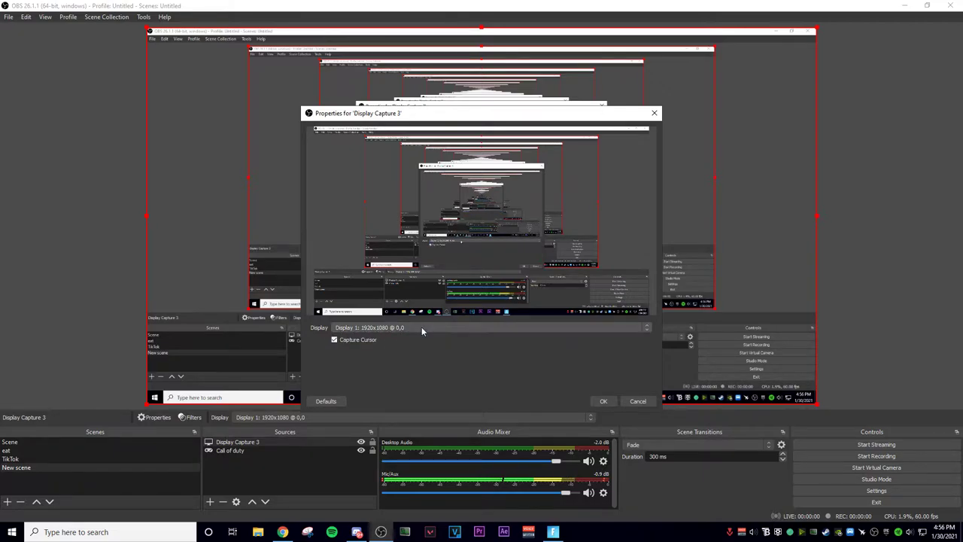
click(603, 401)
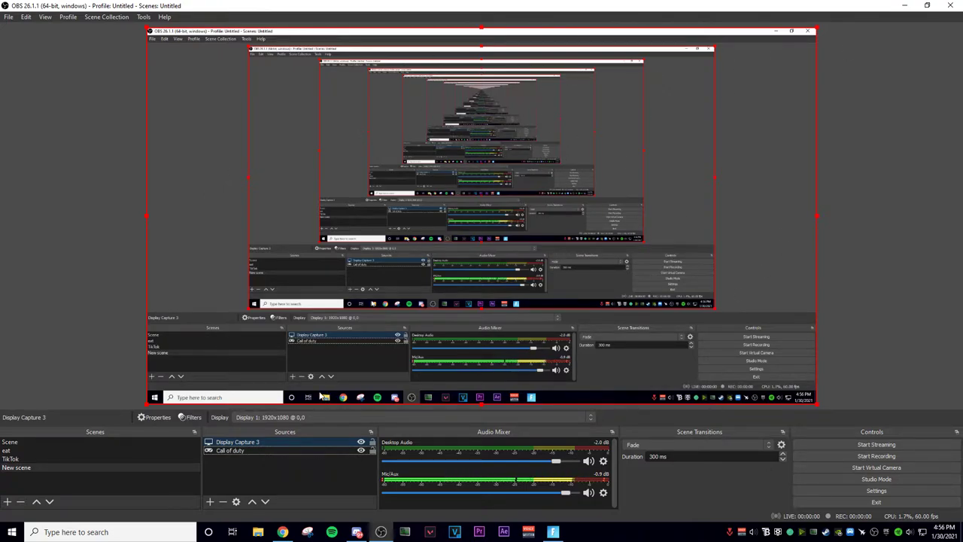
Deselect Display Capture 3, then bring up its context menu in the Sources list.
mouse_move(555, 533)
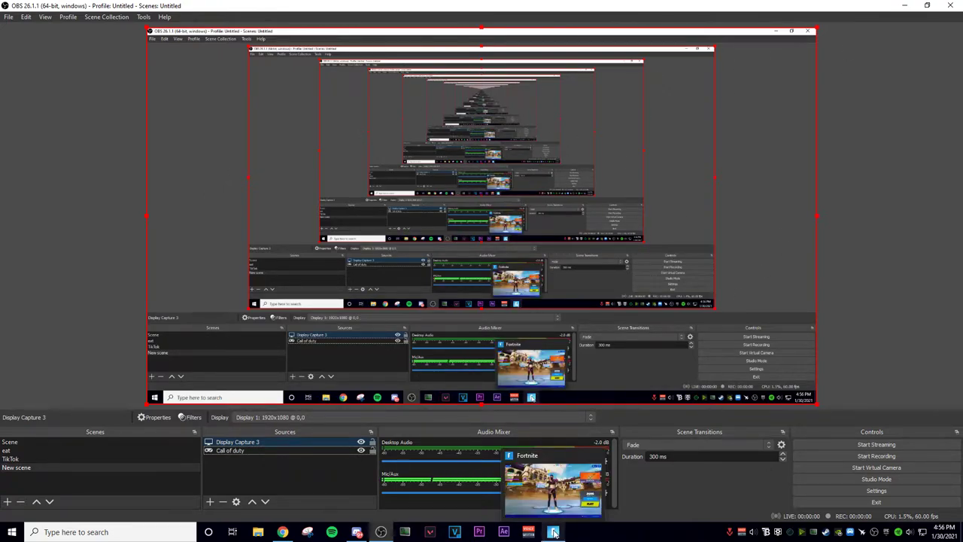
click(140, 304)
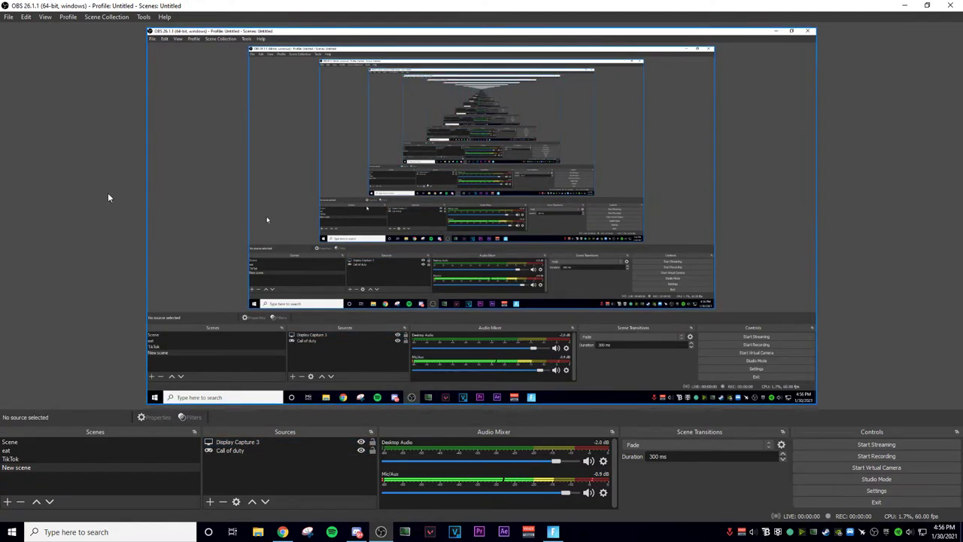
right_click(253, 446)
click(242, 464)
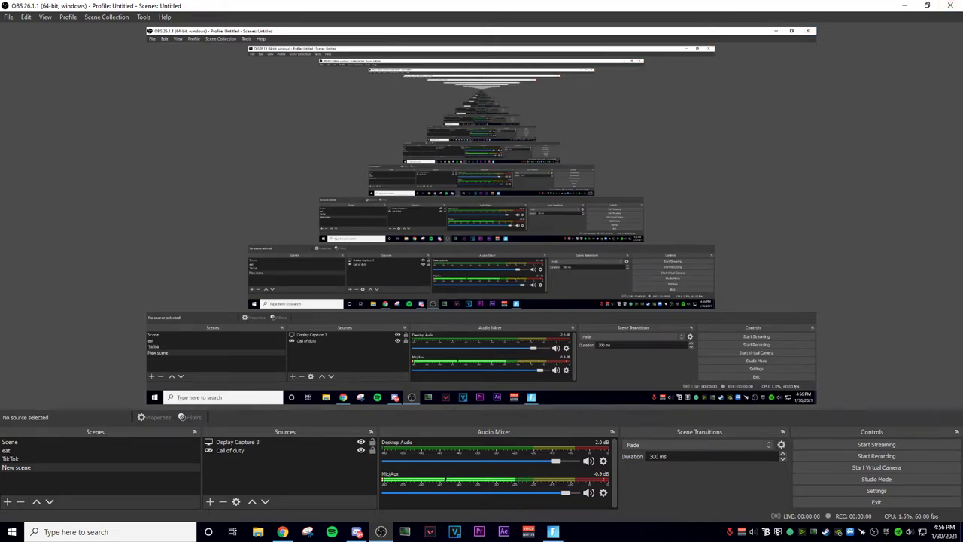
right_click(252, 442)
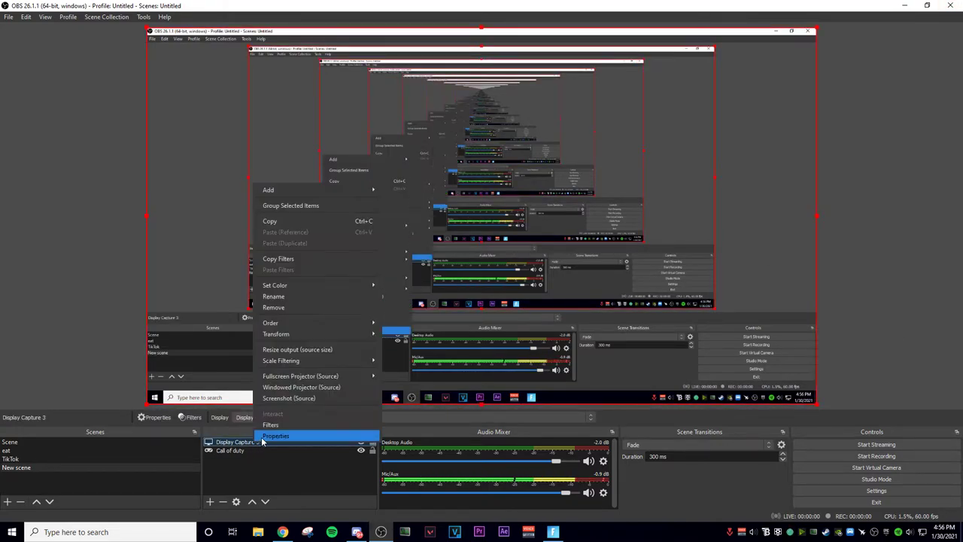
Remove Display Capture 3 and view the Video settings (1920x1080, 60 FPS).
click(274, 307)
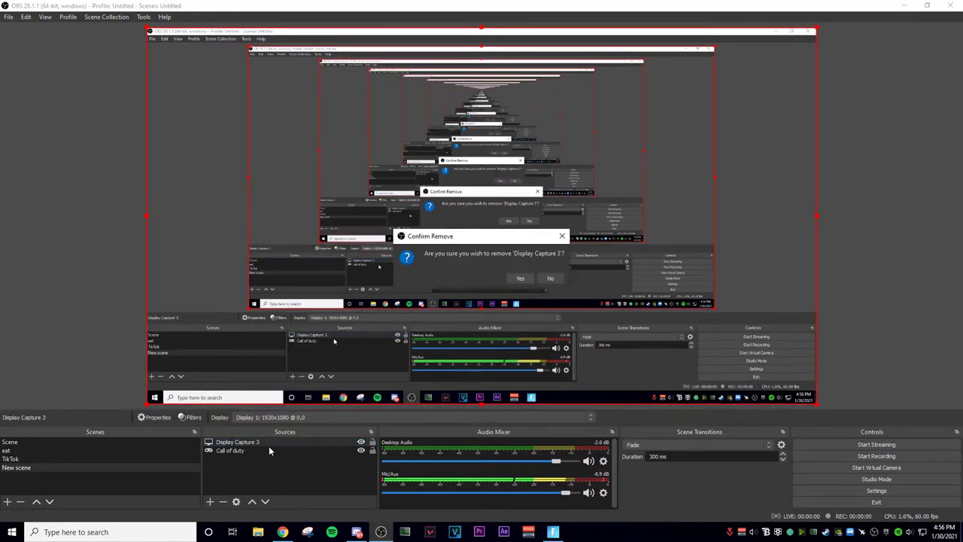
click(517, 278)
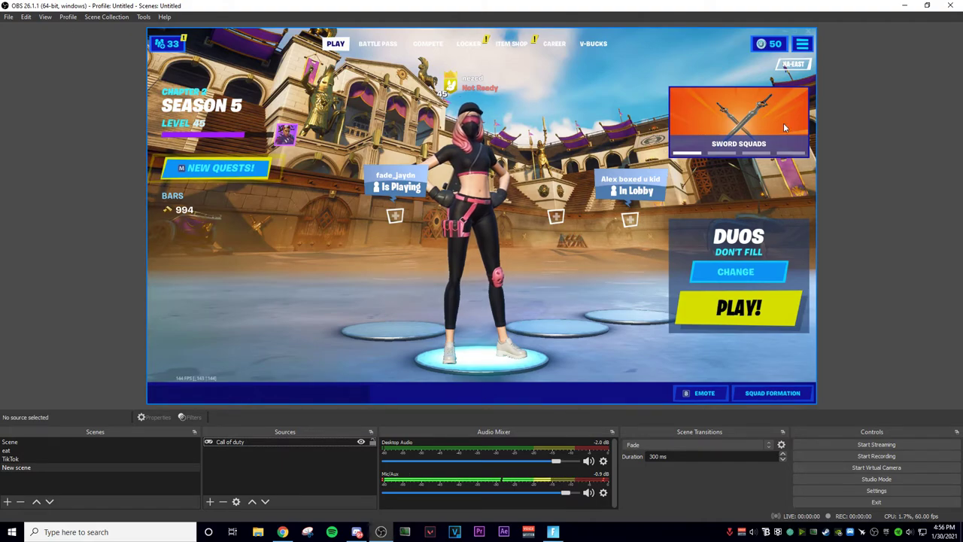
click(876, 491)
click(282, 194)
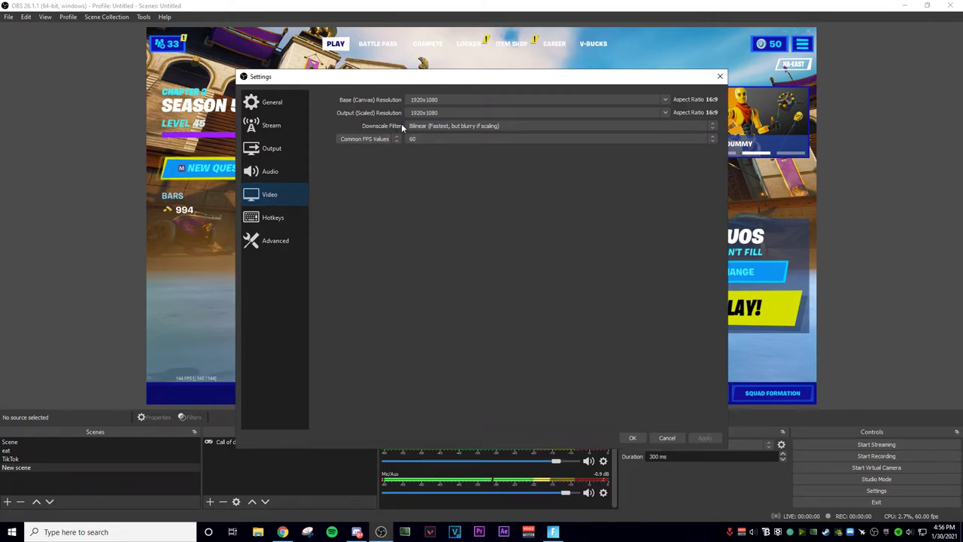
Review the video settings, keeping 60 FPS and the Bilinear downscale filter.
click(422, 138)
click(372, 194)
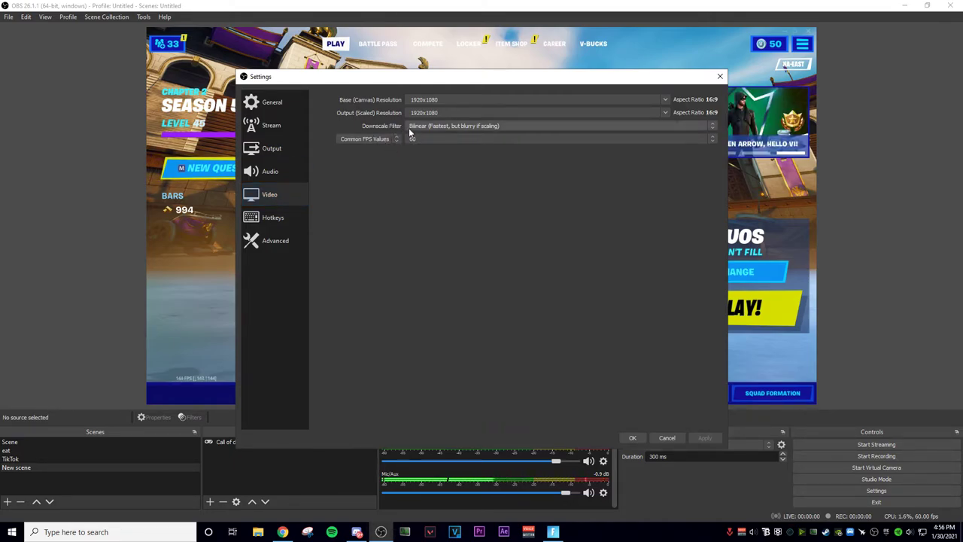
click(422, 126)
click(442, 130)
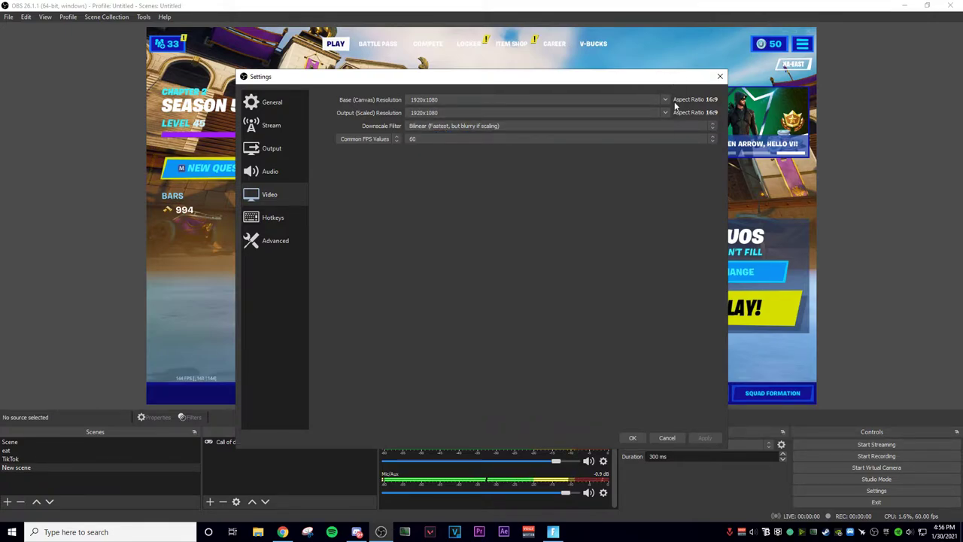
click(273, 150)
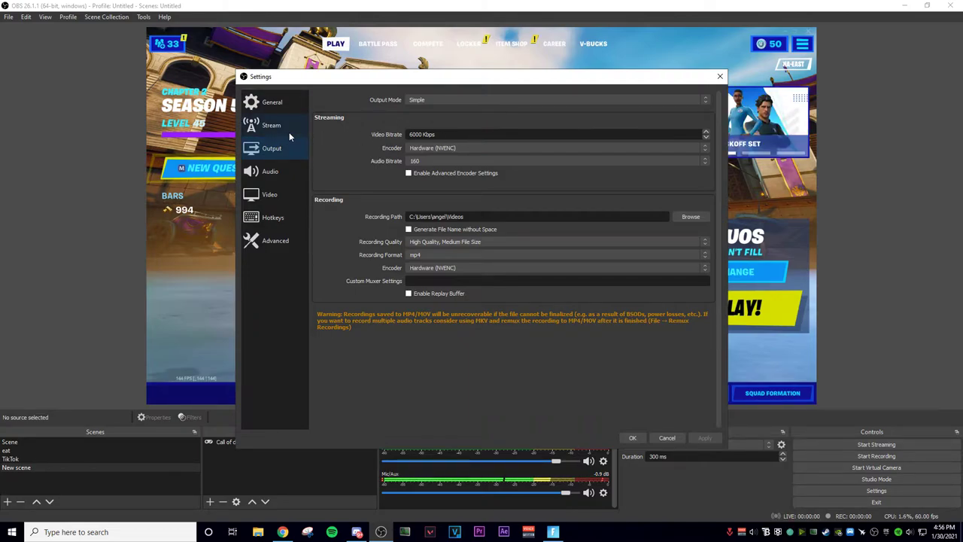
click(288, 135)
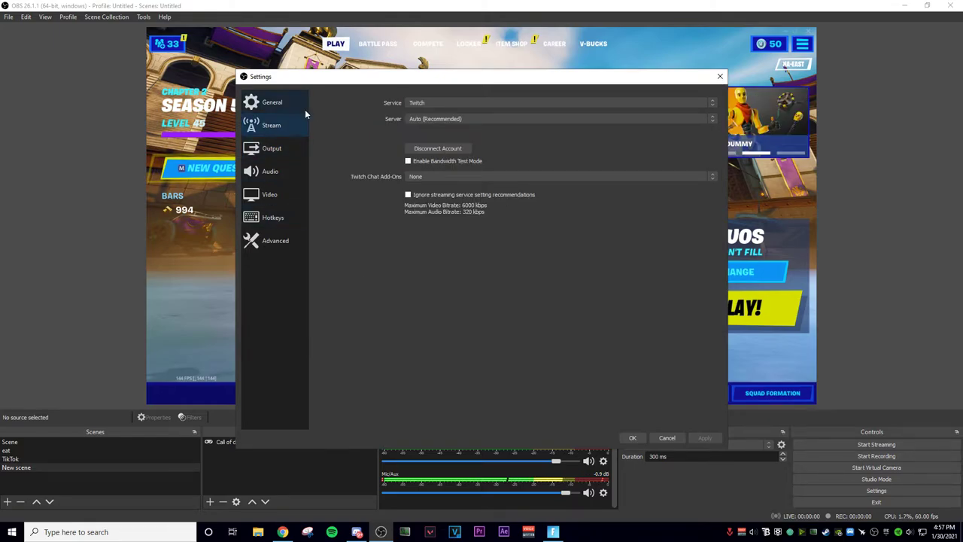
Switch Output Mode to Advanced and view its Recording options.
click(300, 144)
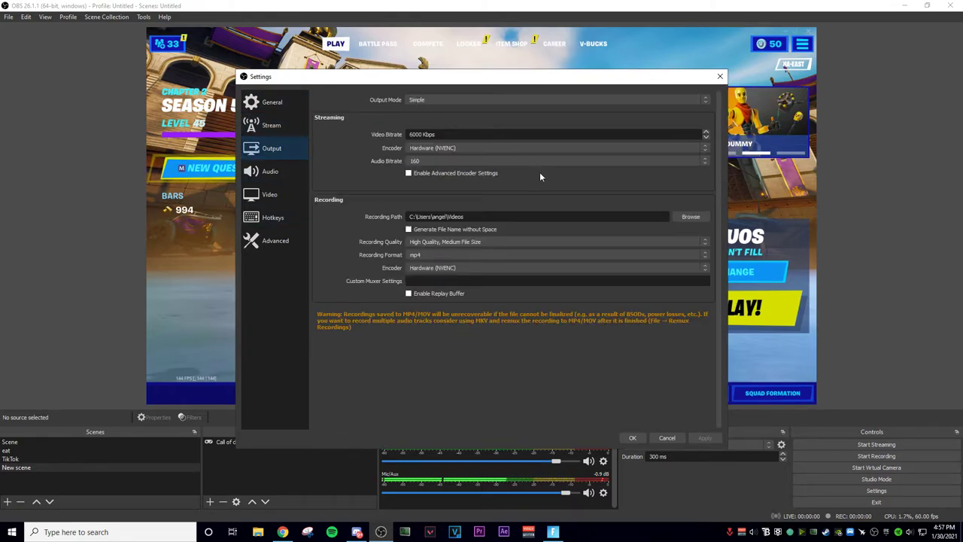
click(519, 98)
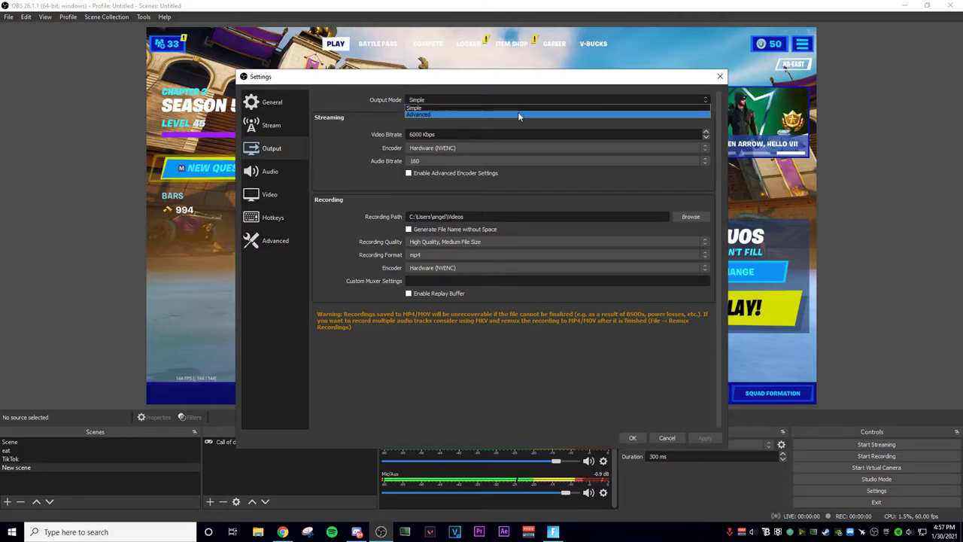
click(517, 112)
click(359, 119)
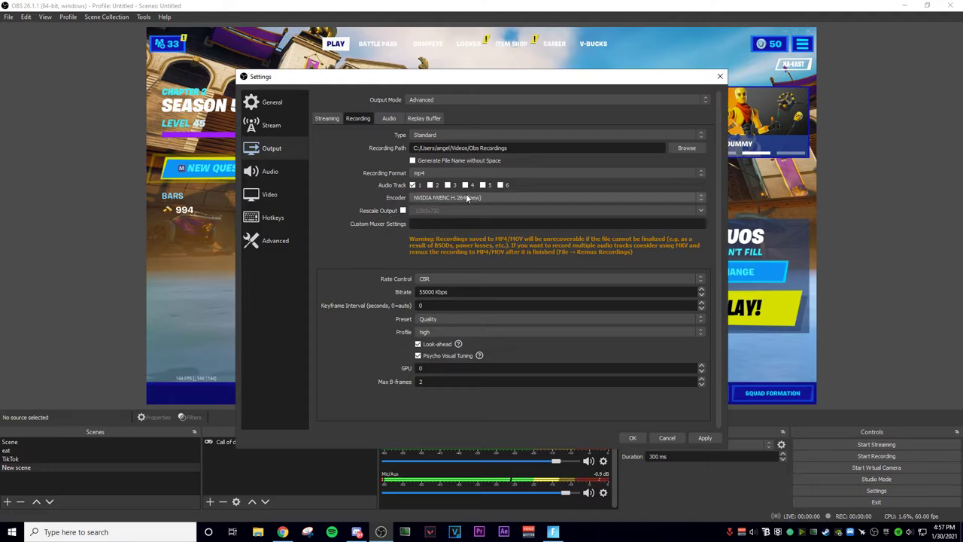
Set the recording encoder to NVIDIA NVENC H.264 after briefly trying x264.
click(445, 198)
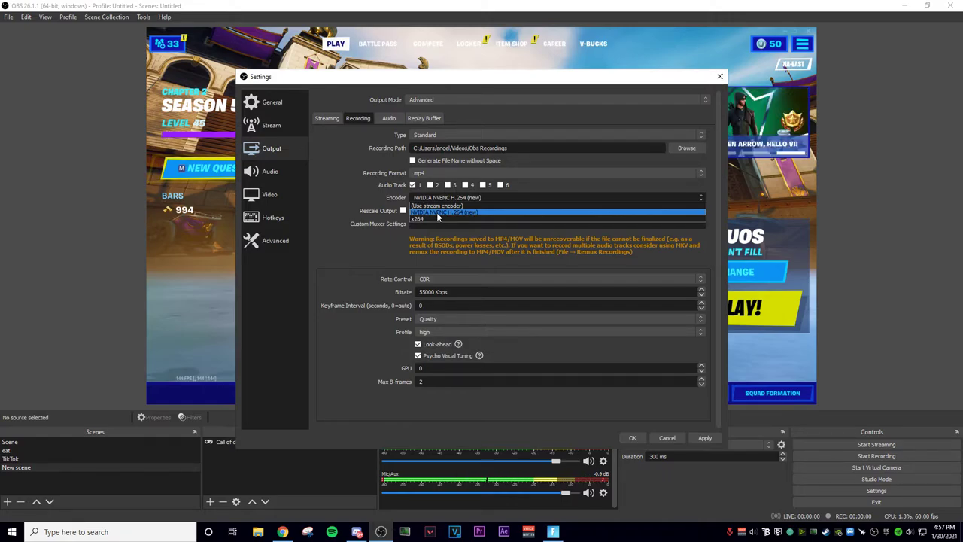
click(444, 212)
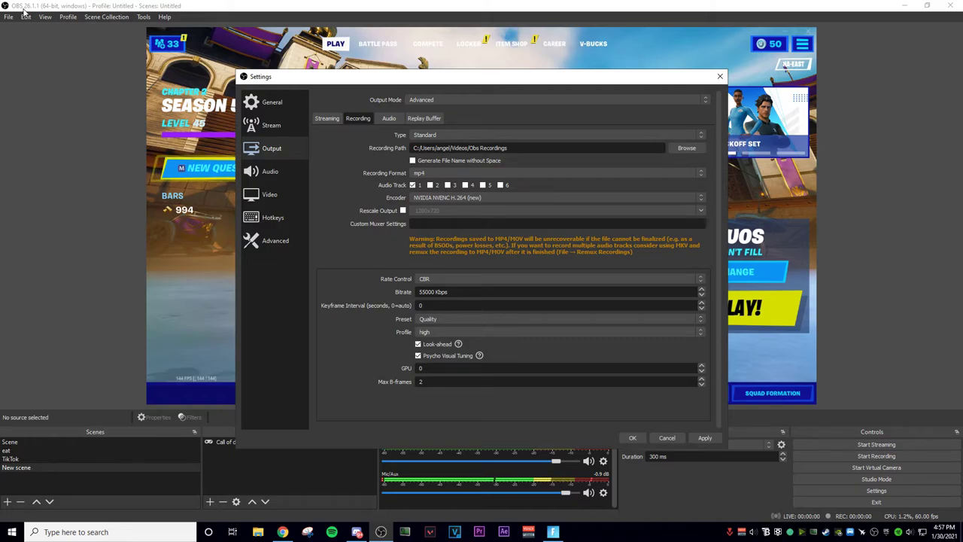
click(444, 197)
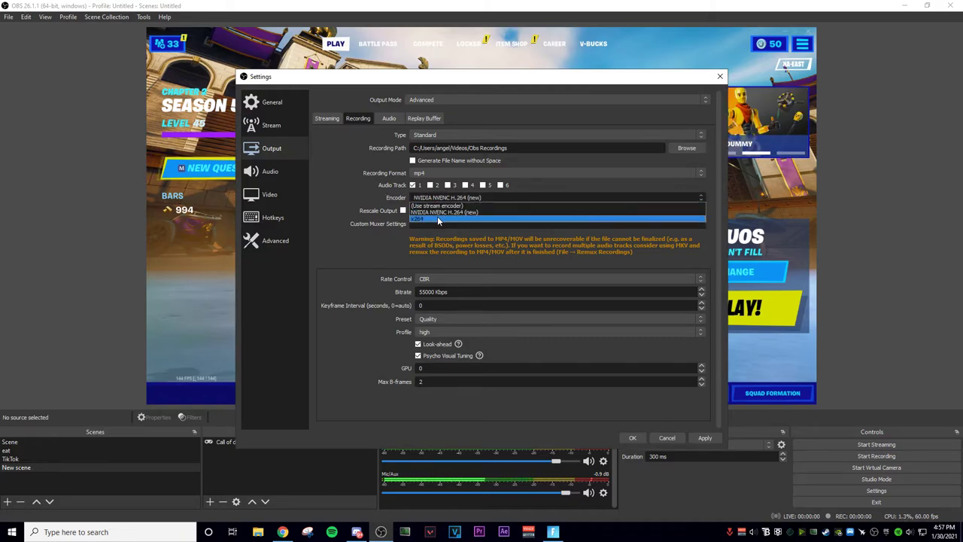
click(437, 217)
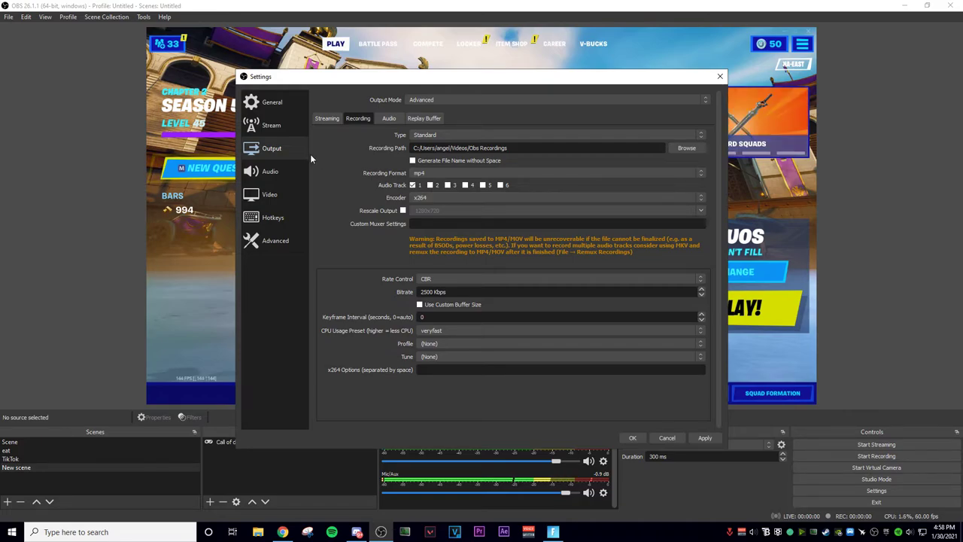
click(435, 199)
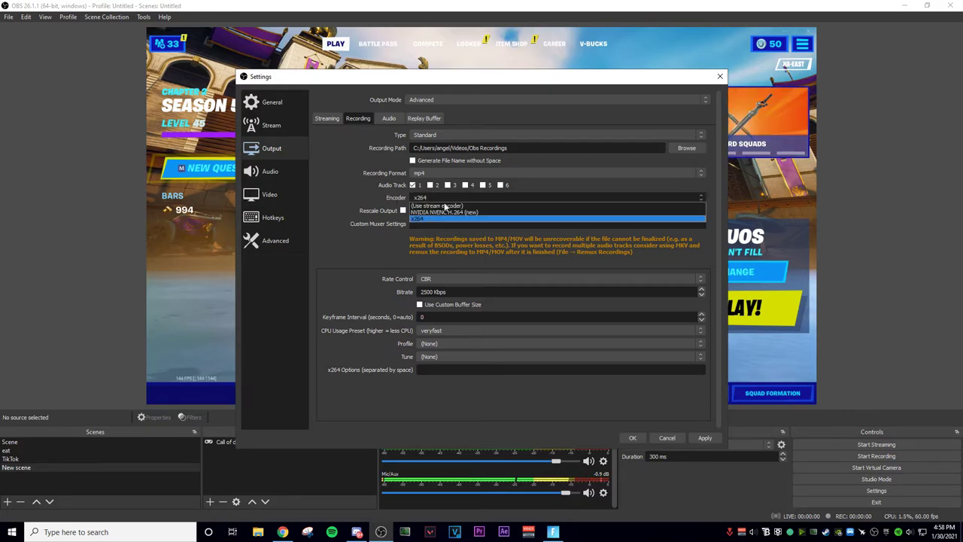
click(471, 213)
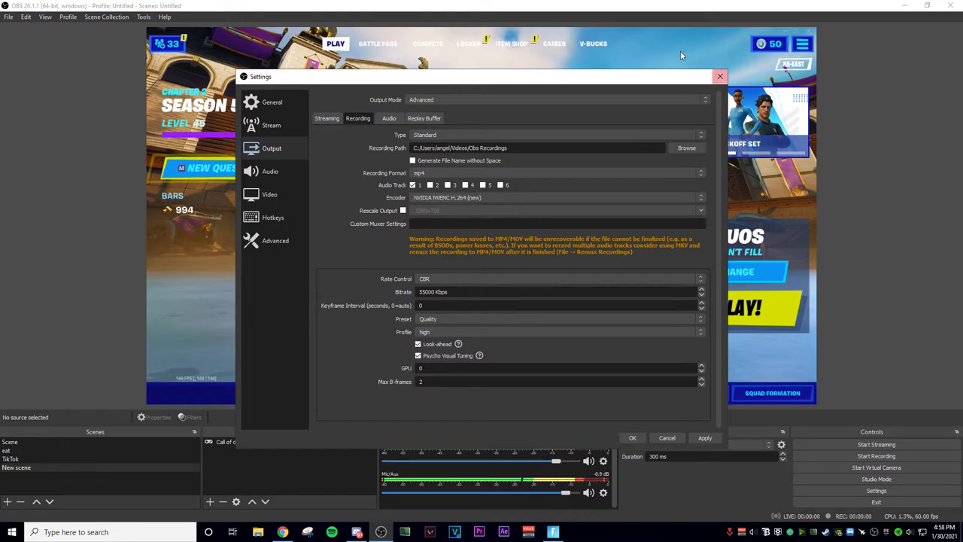
drag(429, 79, 469, 62)
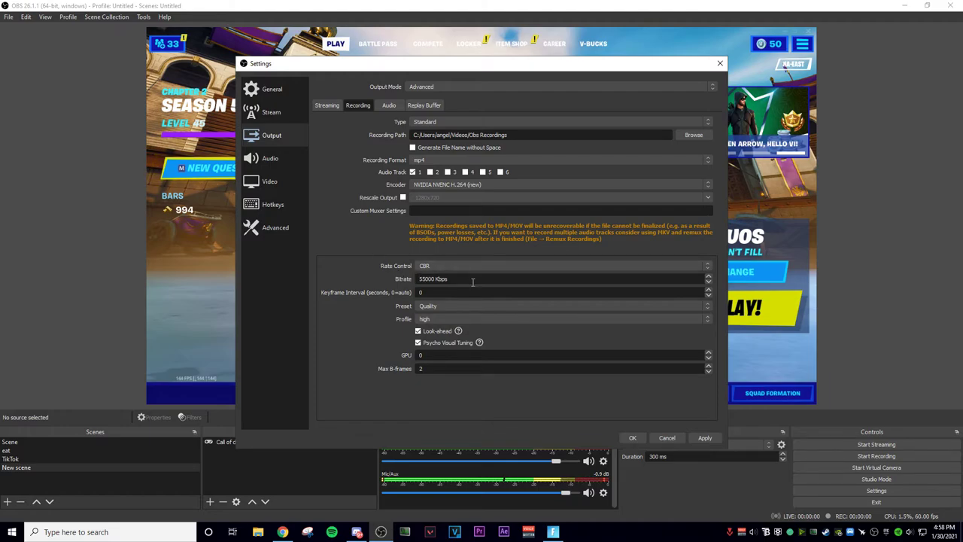
Keep NVENC rate control at CBR and set the bitrate to 55000 Kbps.
click(494, 266)
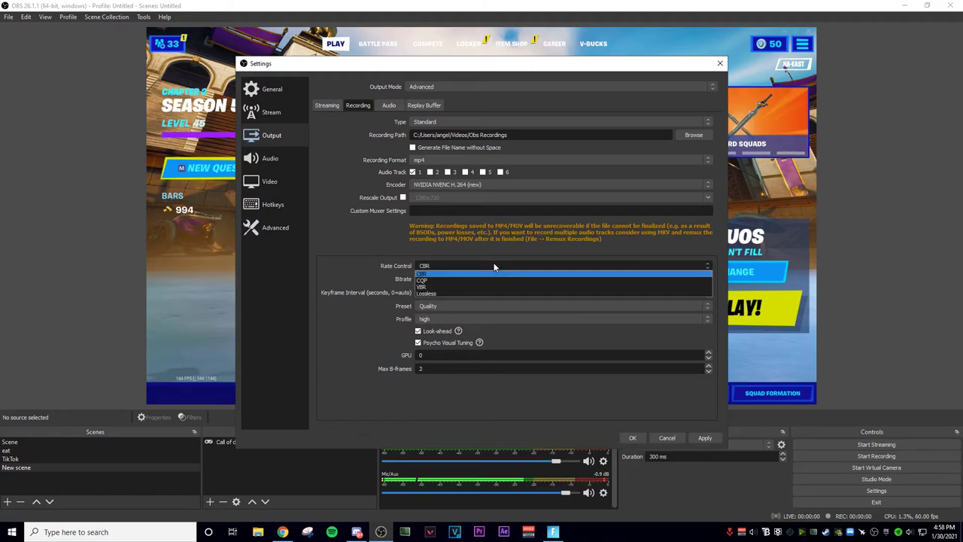
click(474, 268)
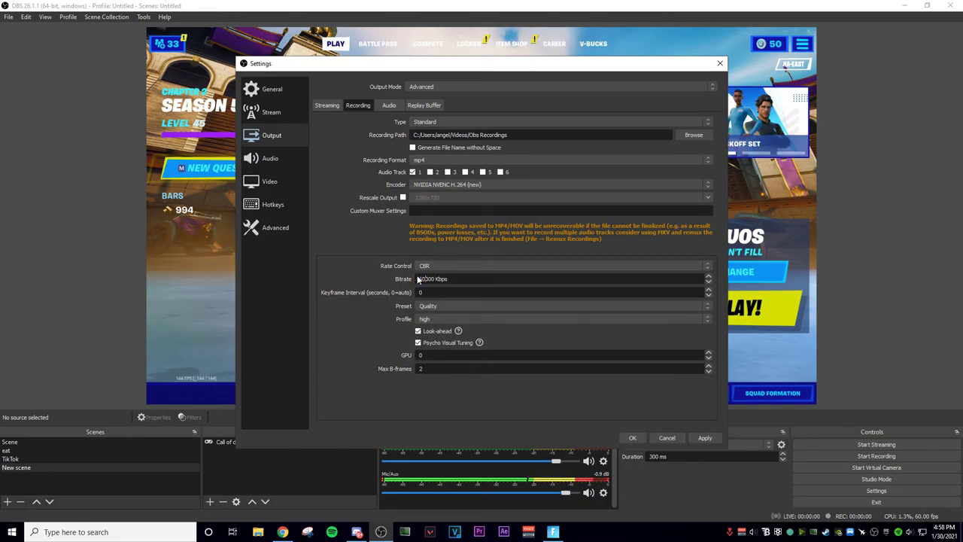
key(BackSpace)
key(BackSpace)
text(60)
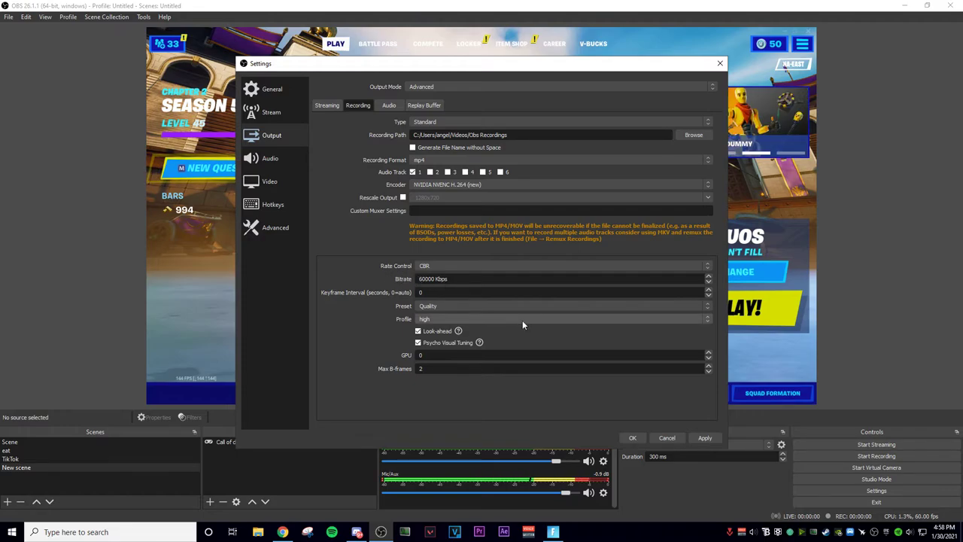
key(BackSpace)
key(BackSpace)
text(55)
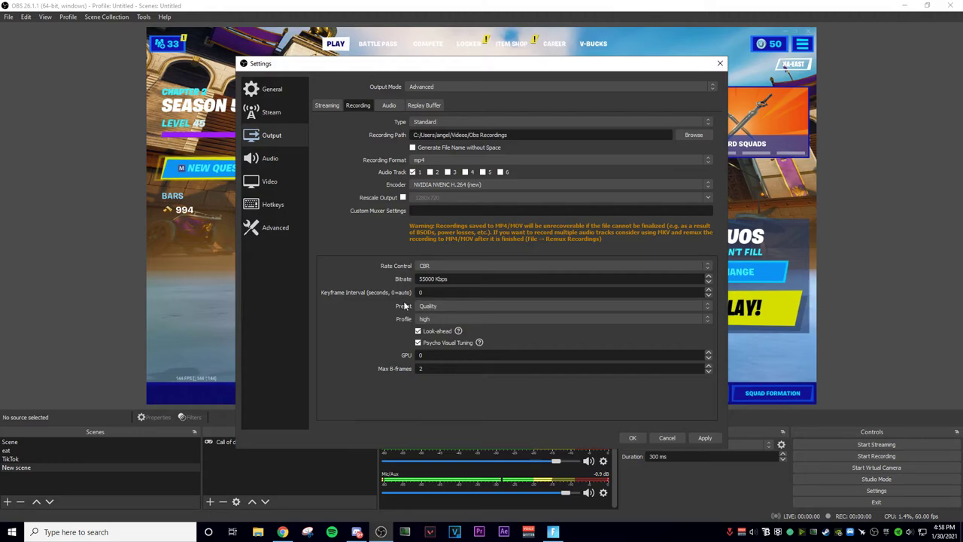
Confirm the Quality preset and high profile, then view the Advanced settings page.
click(437, 307)
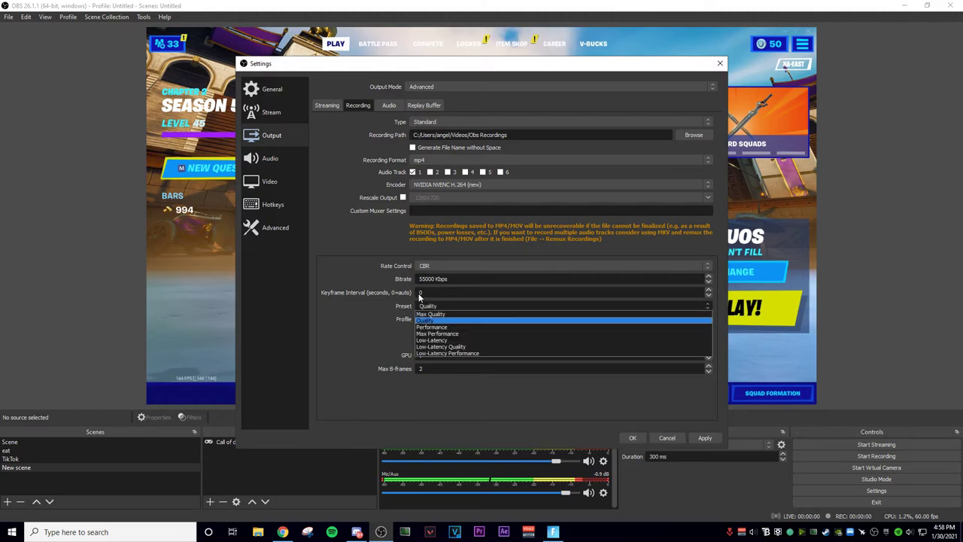
click(451, 308)
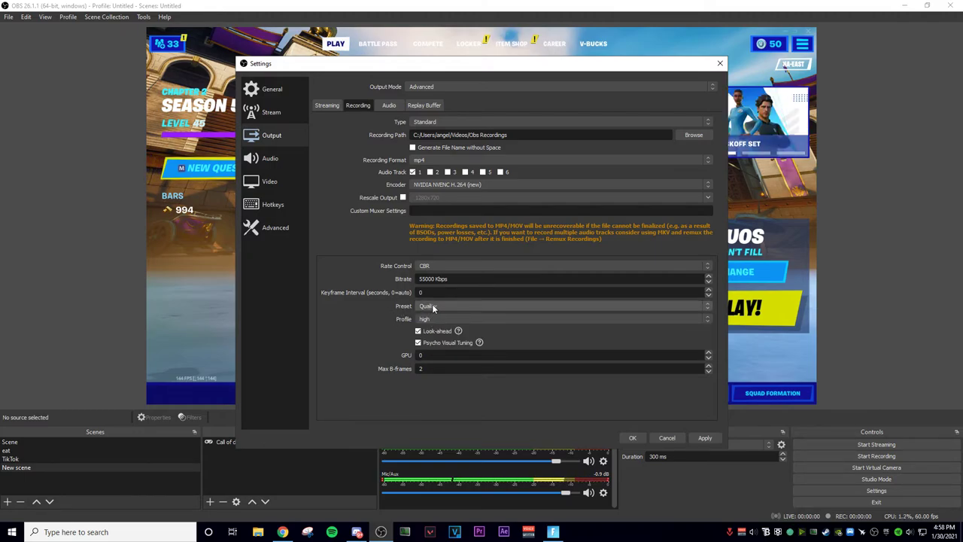
click(432, 307)
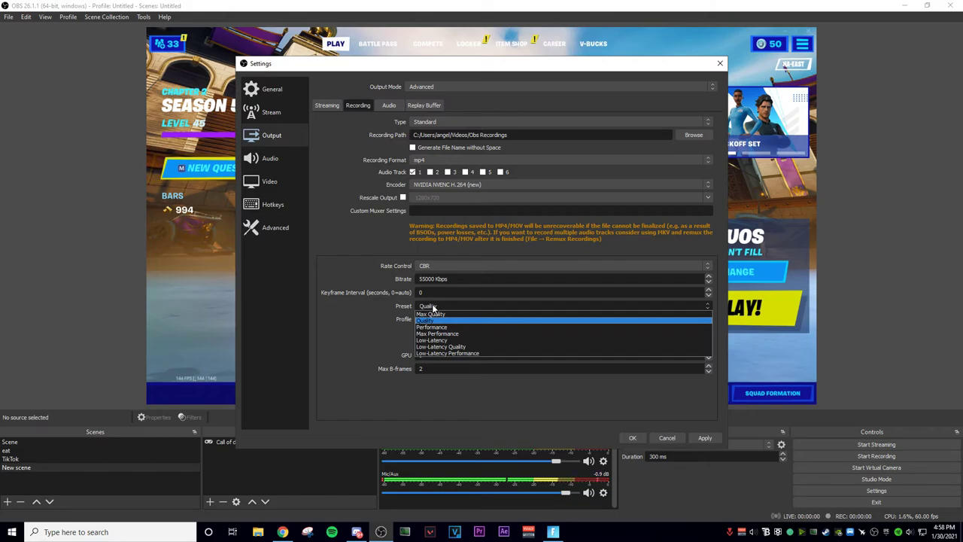
click(433, 307)
click(441, 319)
click(440, 325)
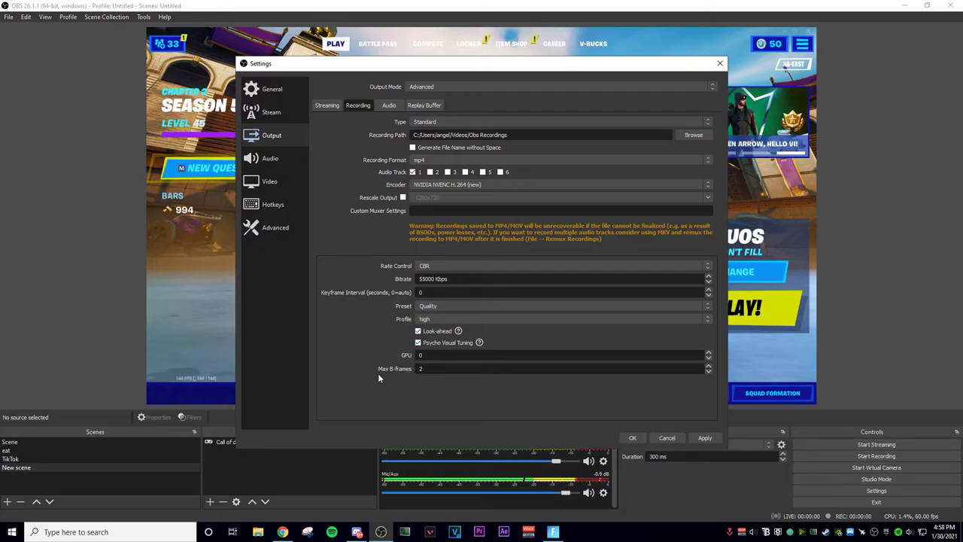
click(284, 234)
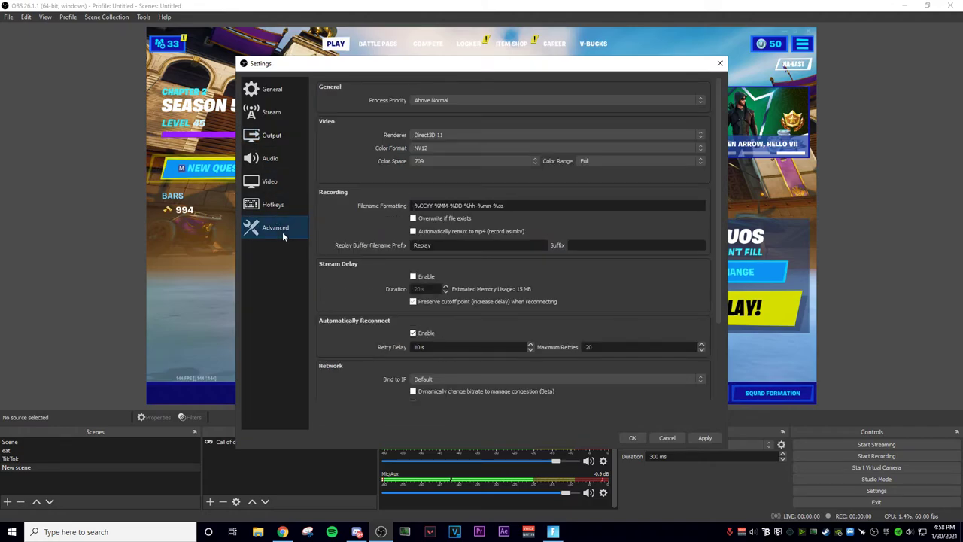
Keep VoiceMeeter Output as the Mic/Auxiliary Audio device, then go to the Hotkeys page.
click(270, 158)
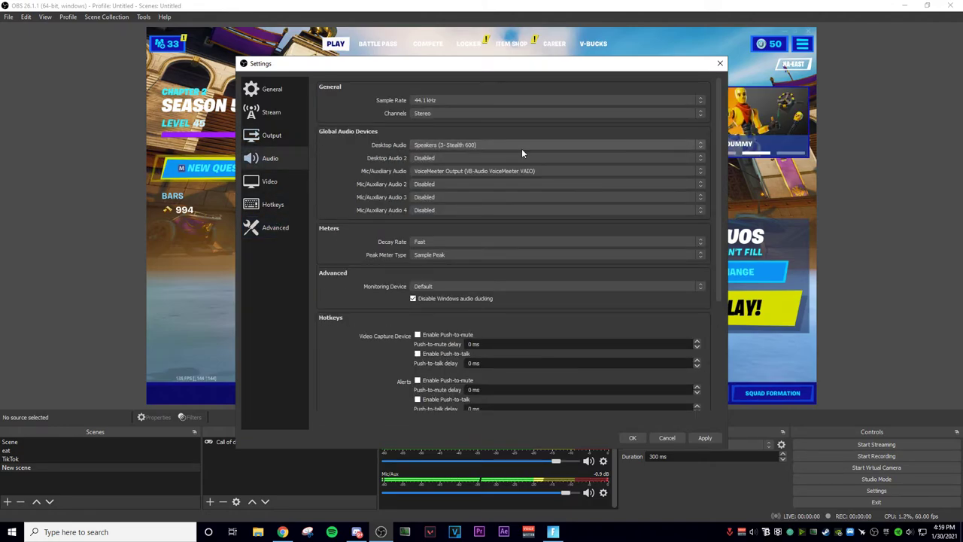
click(428, 171)
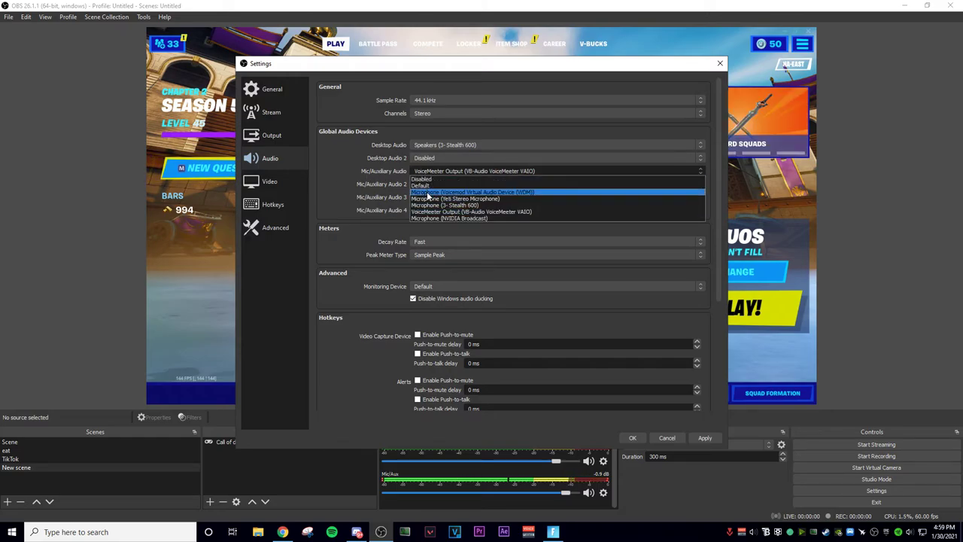
click(447, 213)
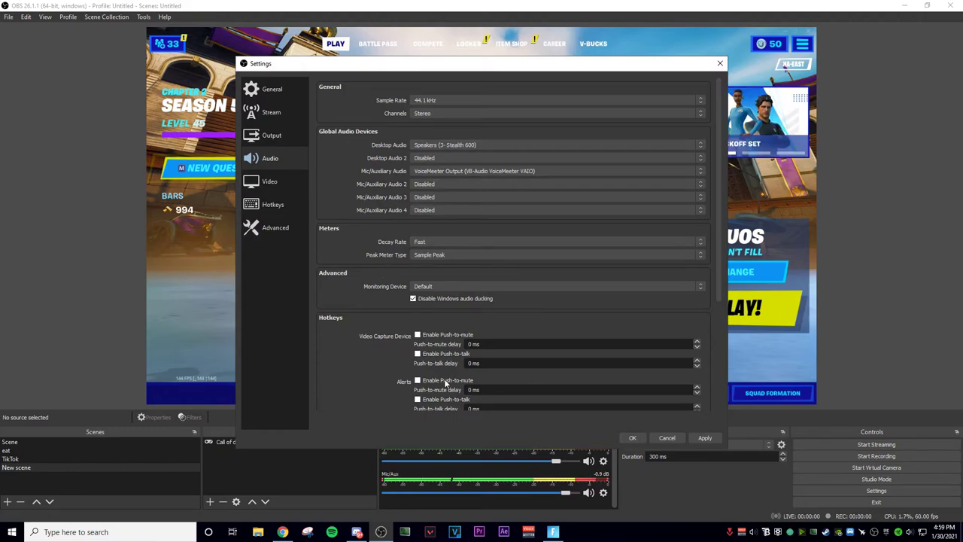
scroll(412, 342, down, 4)
scroll(411, 342, up, 5)
click(272, 204)
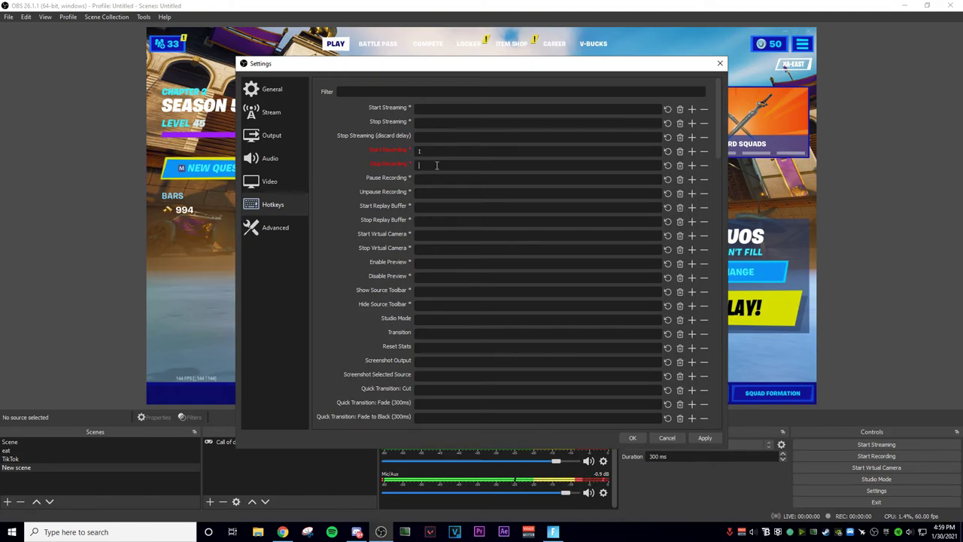
Try a Stop Recording hotkey, then clear the Start and Stop Recording hotkeys and return to Audio.
key(h)
key(BackSpace)
key(BackSpace)
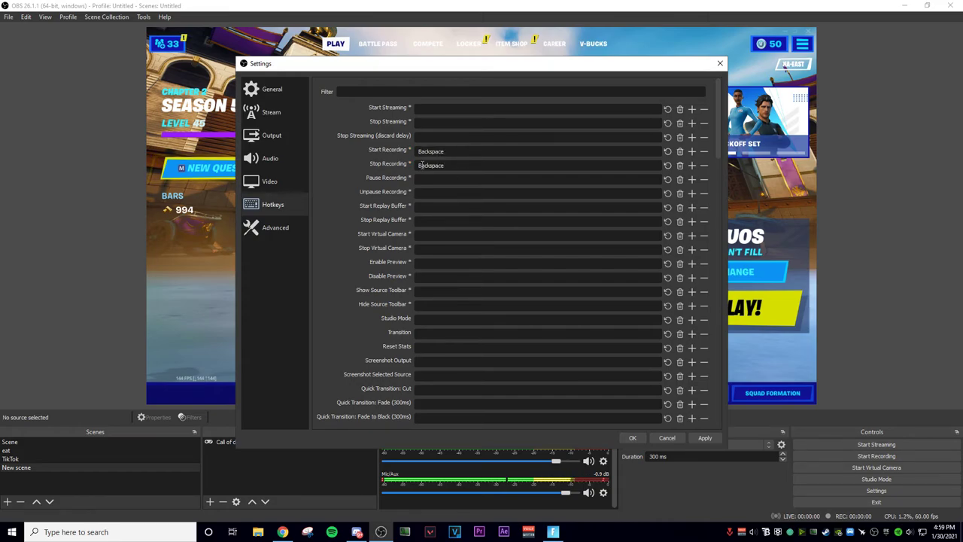
click(680, 153)
click(680, 165)
click(295, 182)
click(292, 161)
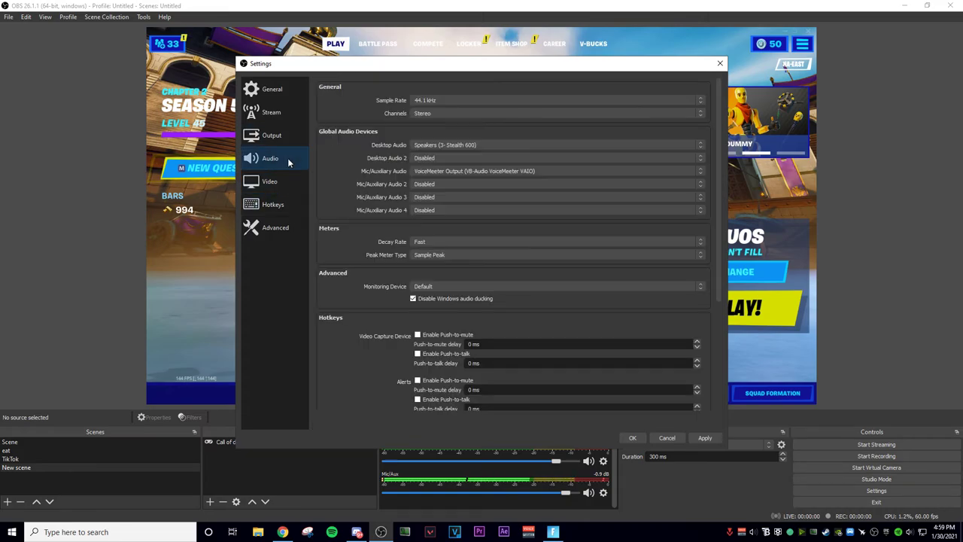
Review the Stream, General and Advanced pages, close Settings without saving, and open New scene's menu.
click(272, 116)
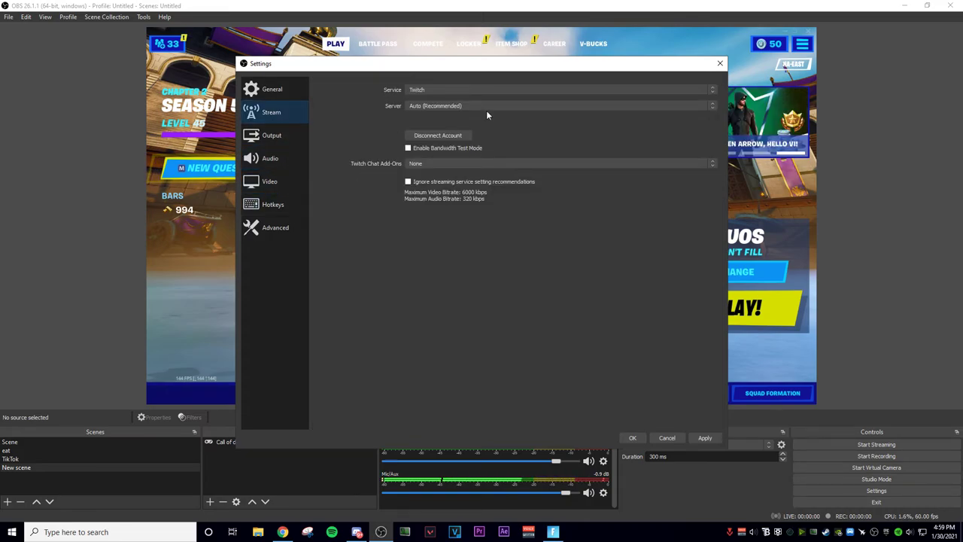
click(282, 88)
scroll(376, 227, down, 5)
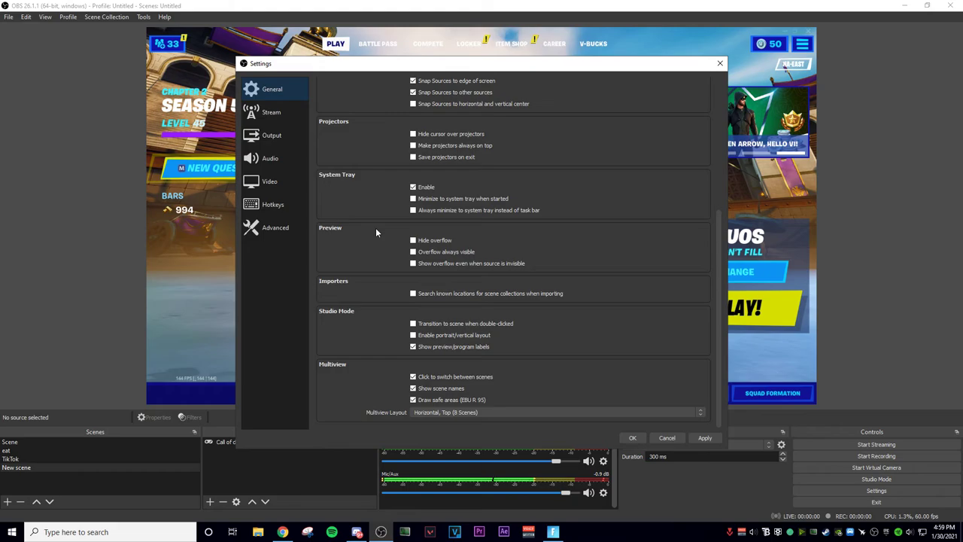
scroll(375, 227, up, 4)
click(246, 226)
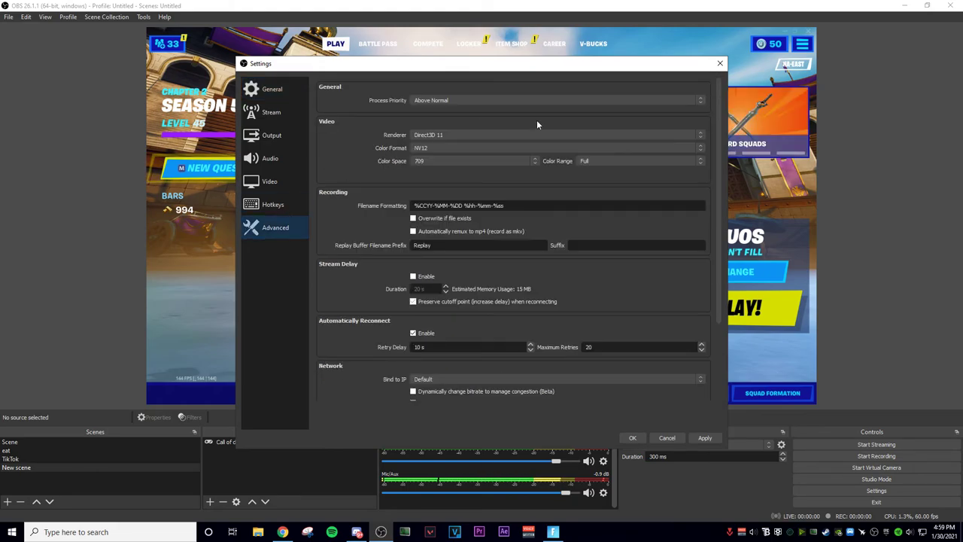
click(720, 63)
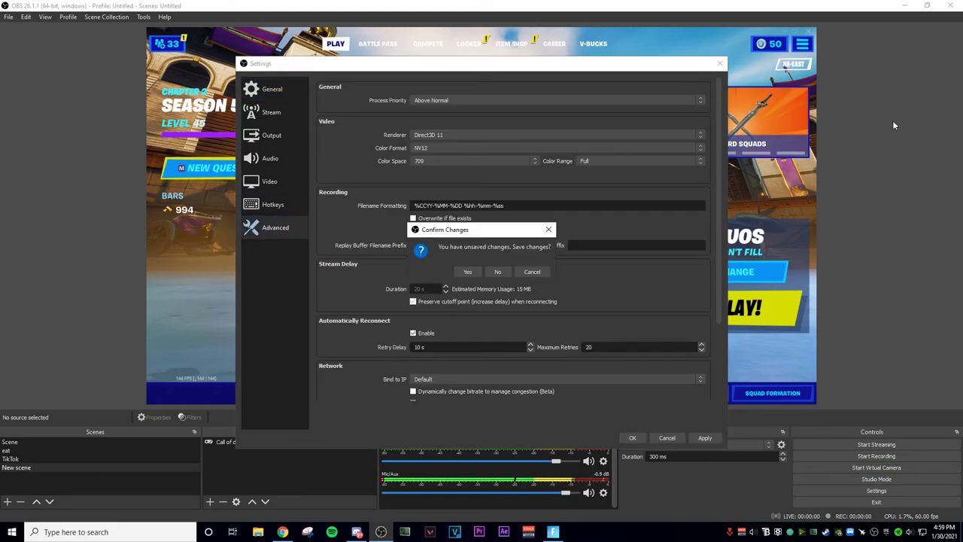
click(498, 277)
right_click(99, 466)
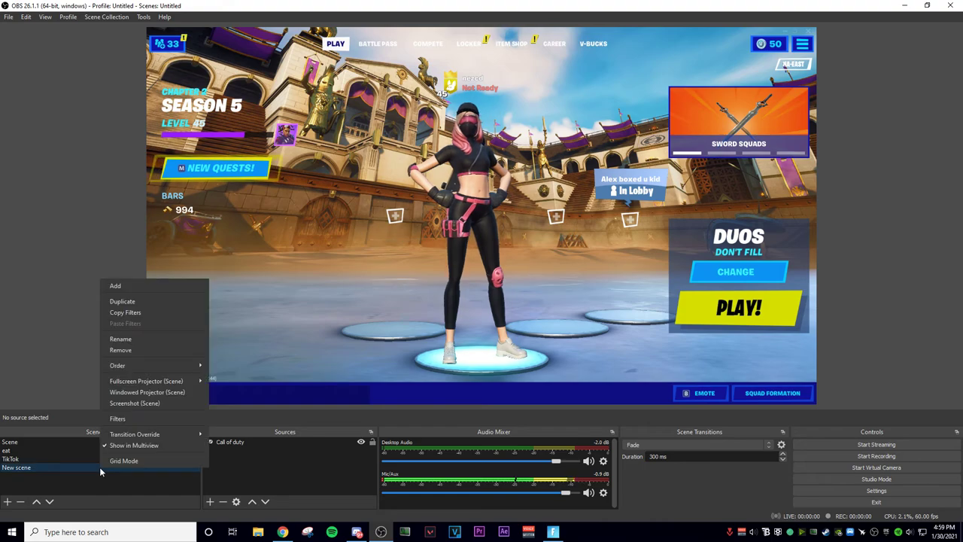
Delete the 'New scene' scene and switch to 'Scene' showing Fortnite with its overlays.
click(131, 349)
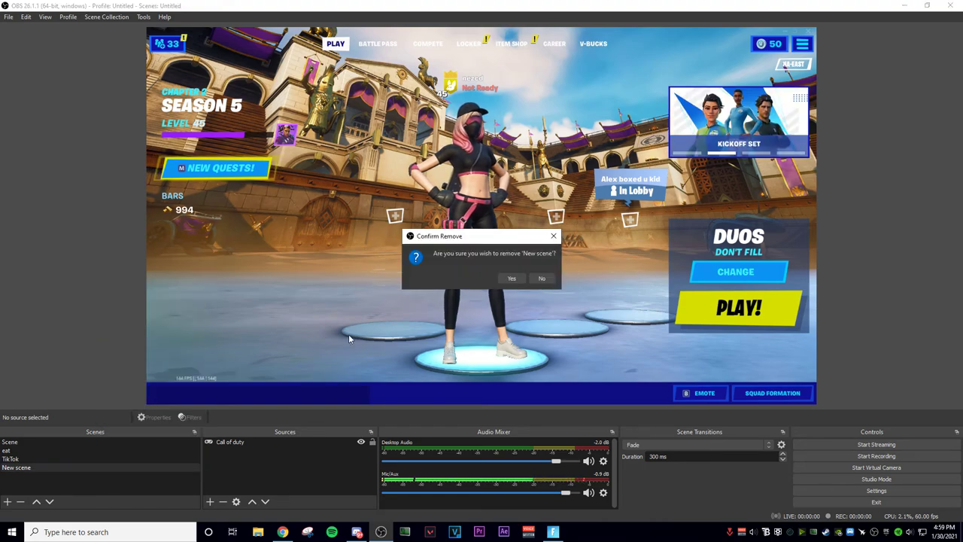
click(512, 278)
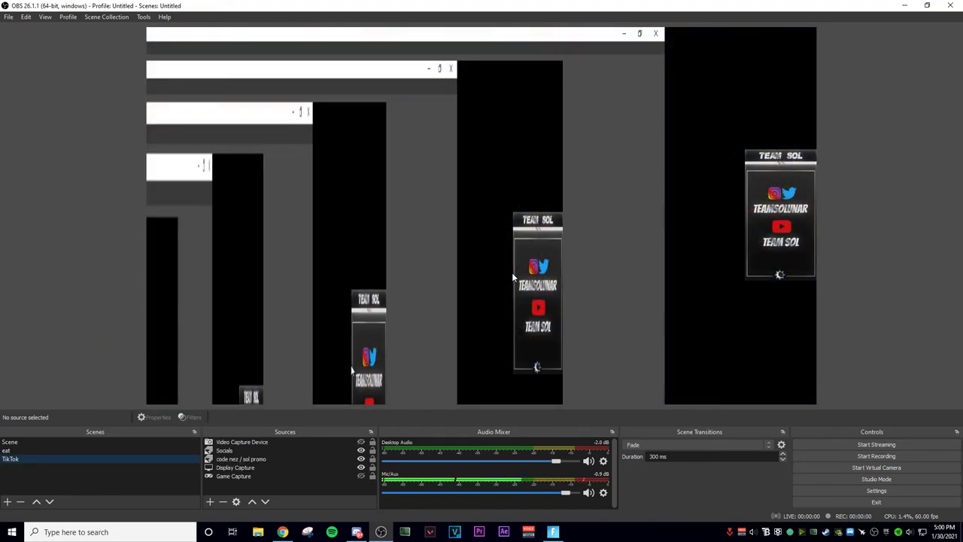
click(55, 442)
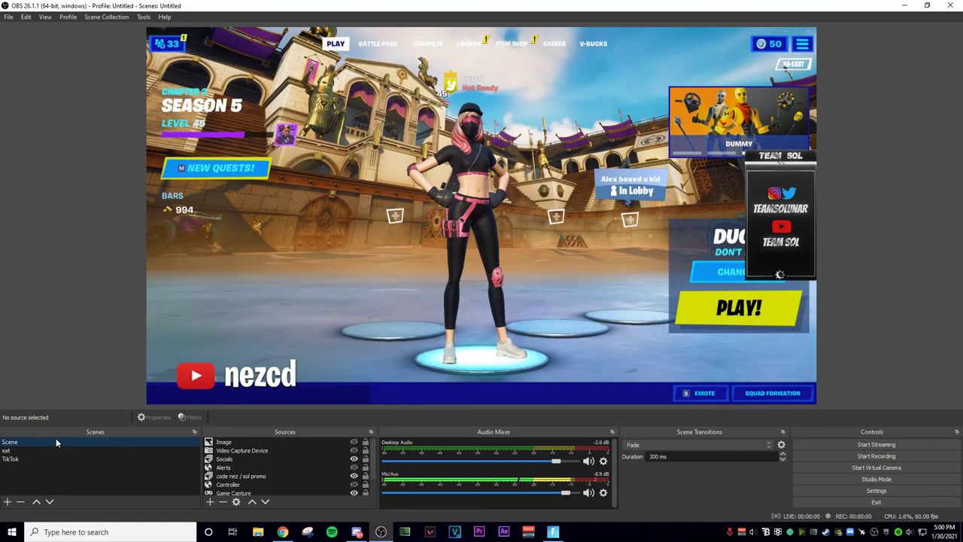